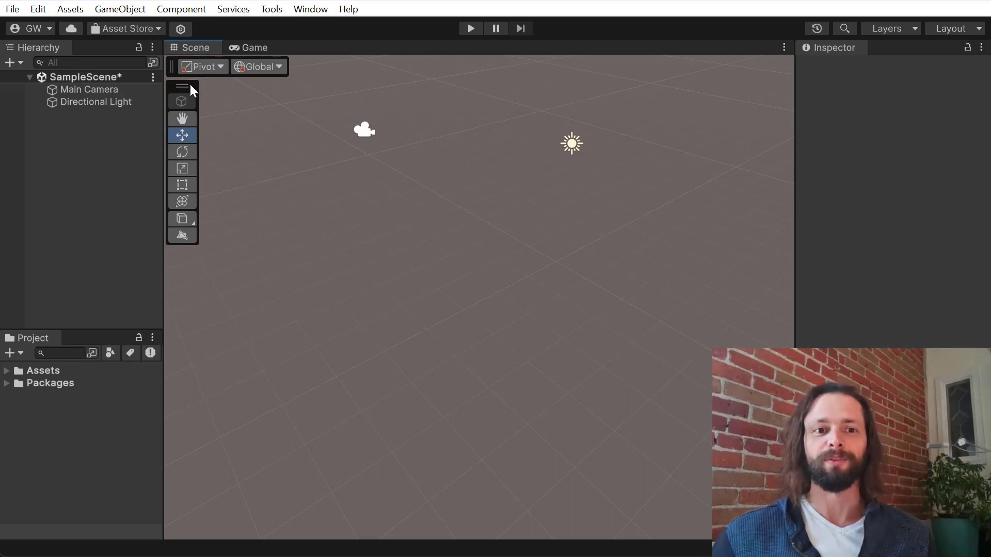
# Undock and re-dock the tools overlay, then cycle it through collapsed, horizontal and vertical layouts
pyautogui.moveTo(184, 83); pyautogui.dragTo(614, 48)
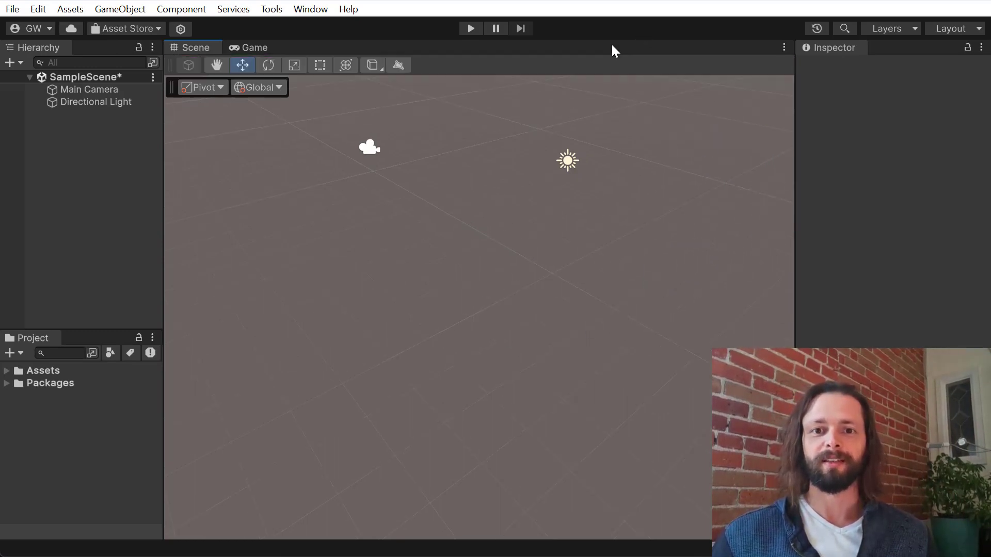
pyautogui.moveTo(170, 69)
pyautogui.mouseDown()
pyautogui.moveTo(255, 175)
pyautogui.moveTo(268, 169)
pyautogui.moveTo(172, 78)
pyautogui.mouseUp()
pyautogui.rightClick(271, 170)
pyautogui.click(321, 203)
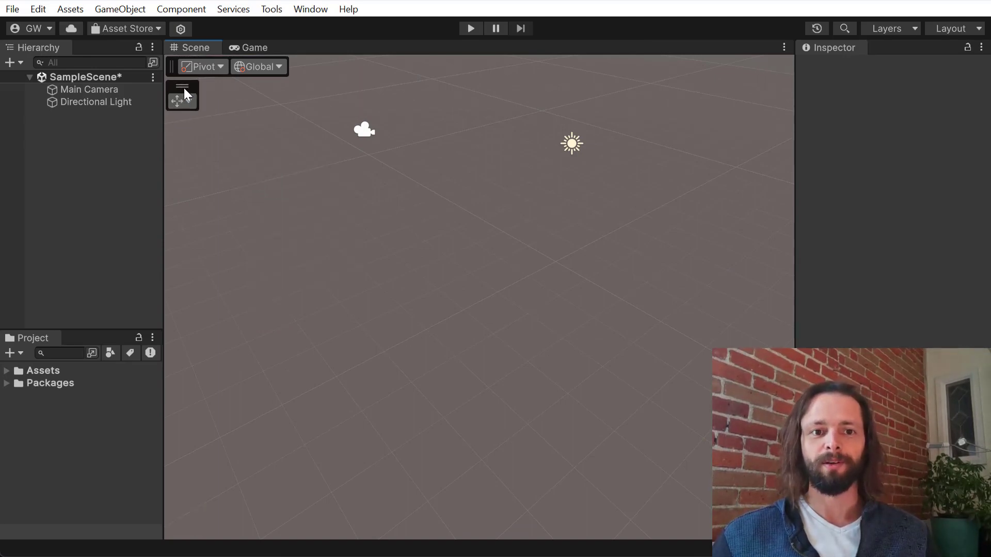
pyautogui.rightClick(185, 90)
pyautogui.click(231, 168)
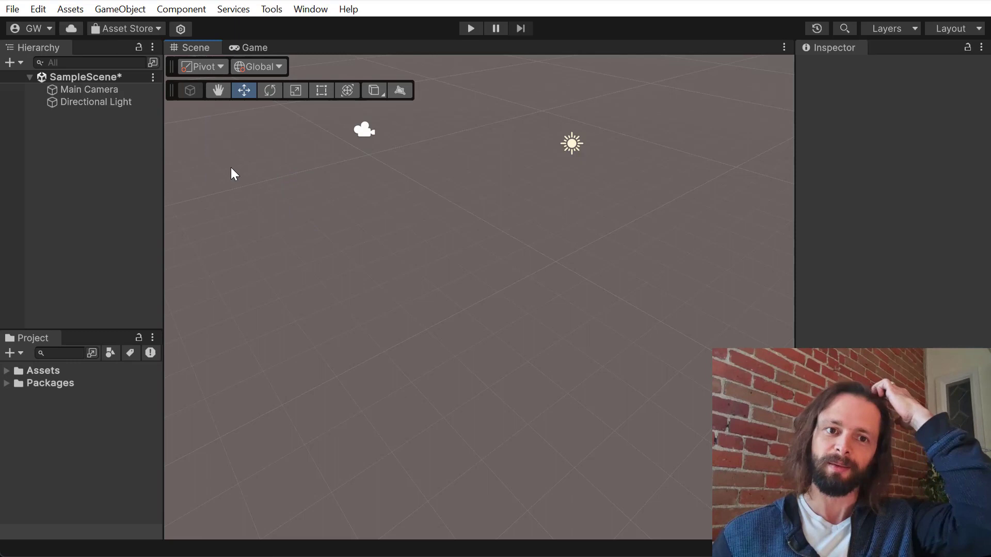
pyautogui.rightClick(174, 91)
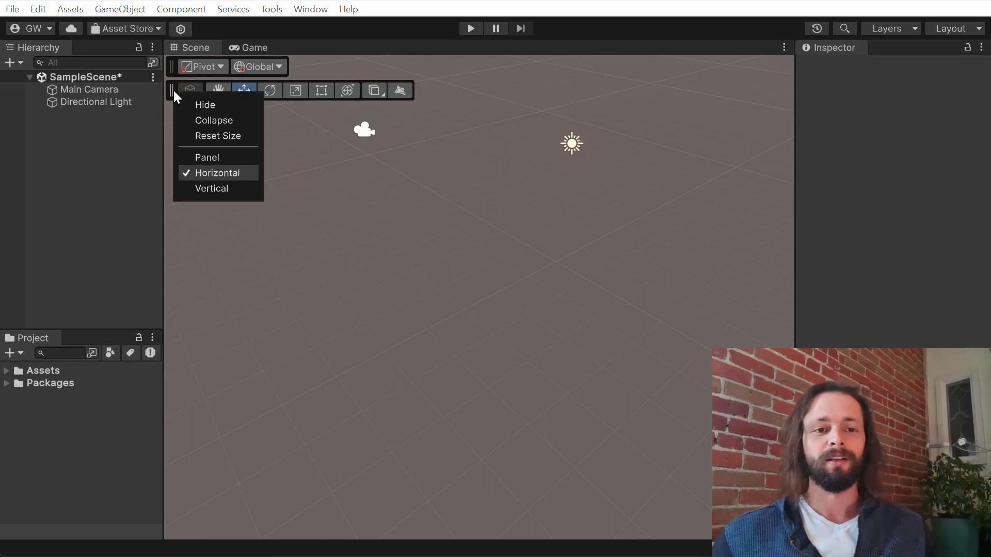
pyautogui.click(216, 190)
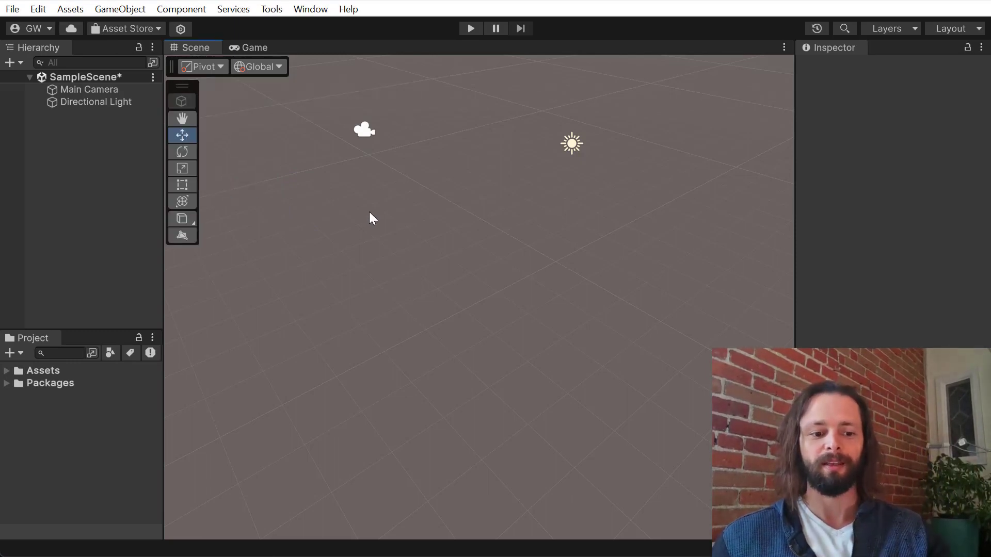
# Hide and restore the Scene view overlays, then apply the SuperDuper Preset overlay layout
pyautogui.press('`')
pyautogui.hotkey('shift', '`')
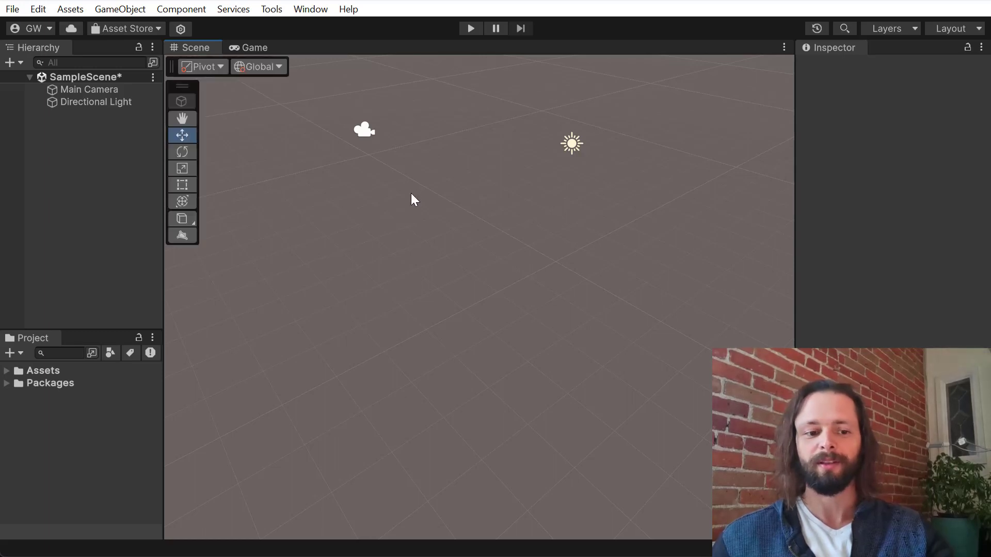
pyautogui.press('`')
pyautogui.click(447, 232)
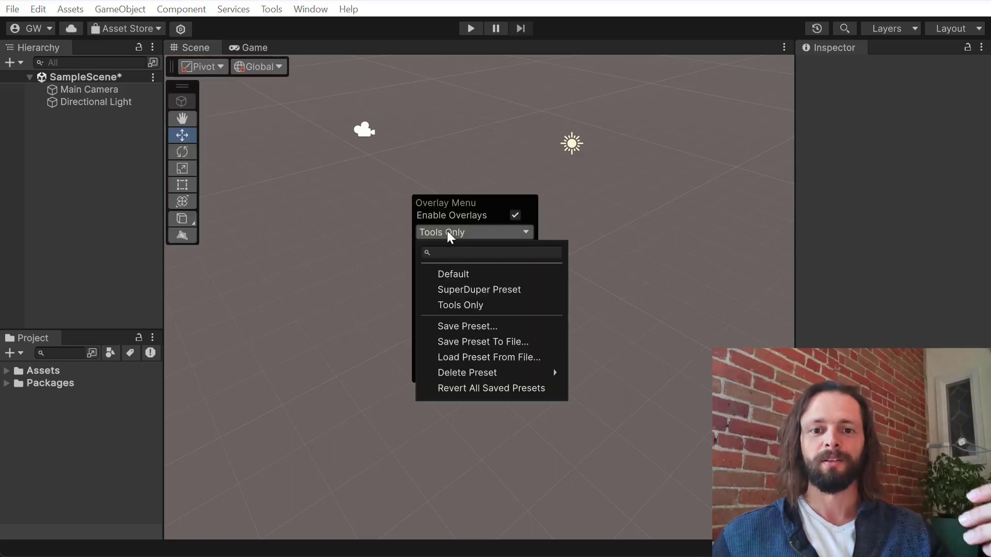
pyautogui.click(472, 289)
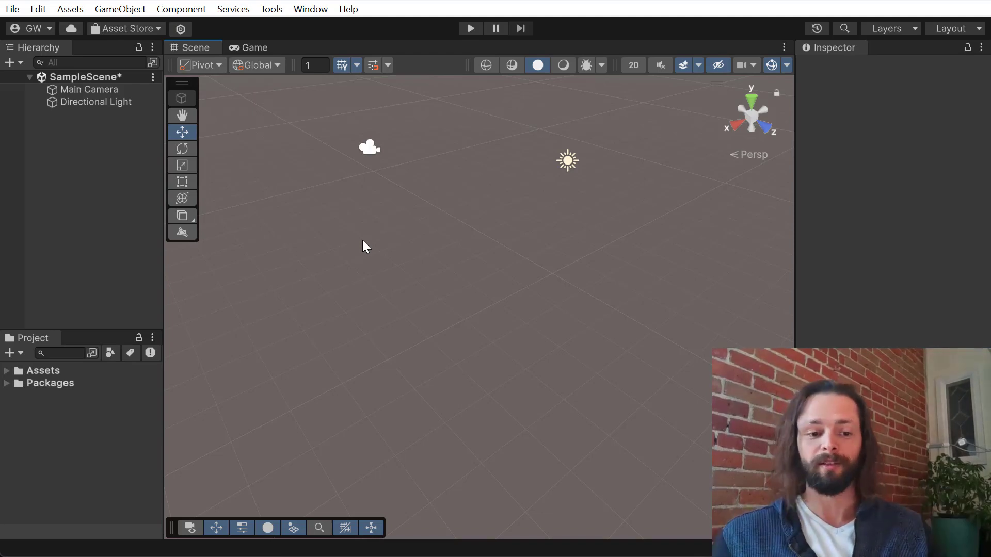
# Hide and restore the overlays again, then apply the Tools Only overlay preset
pyautogui.hotkey('shift', '`')
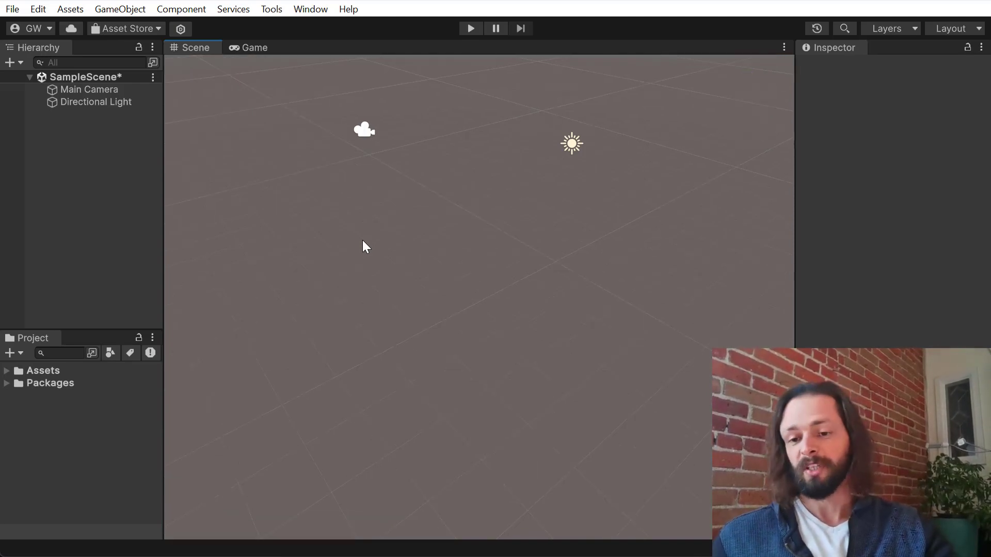
pyautogui.hotkey('shift', '`')
pyautogui.press('`')
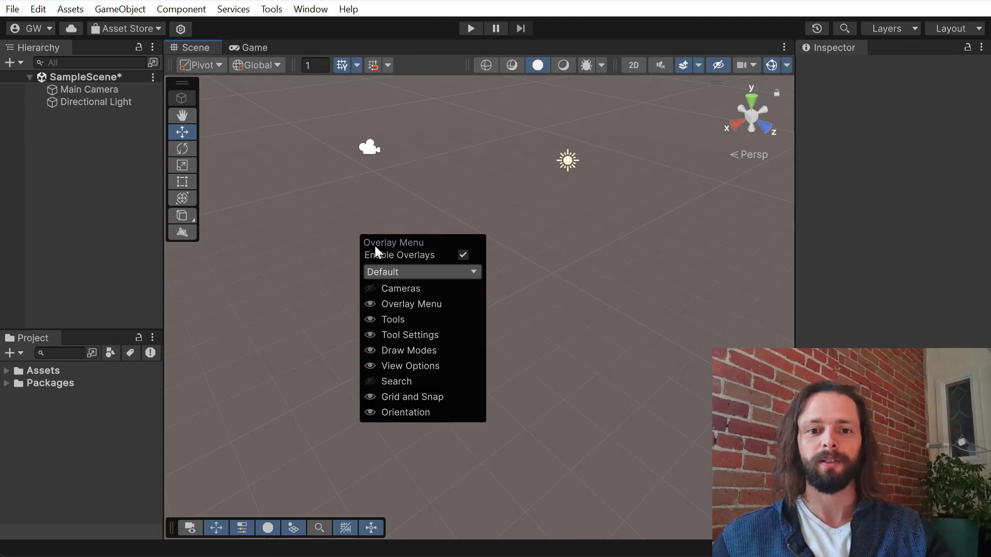
pyautogui.click(393, 273)
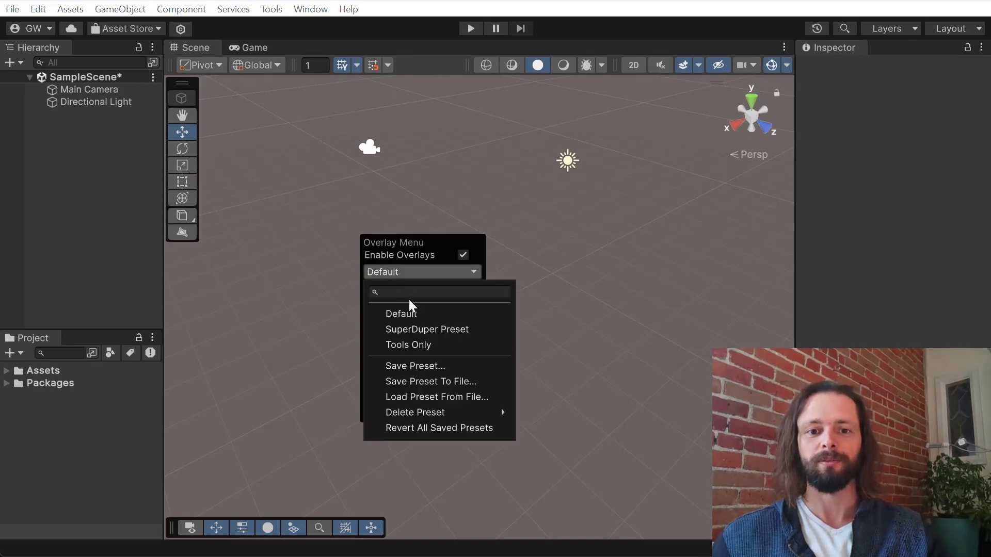
pyautogui.click(429, 344)
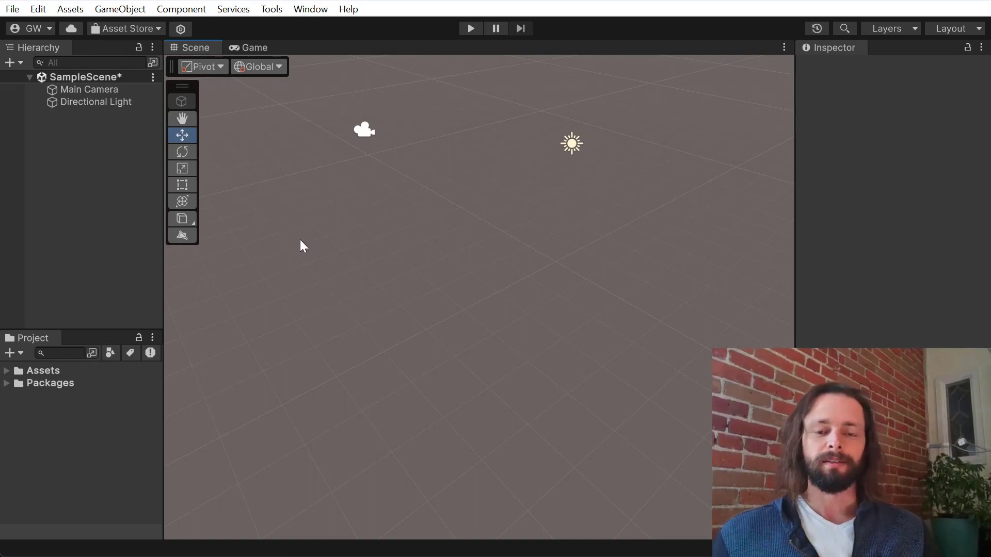
pyautogui.scroll(5, 395, 270)
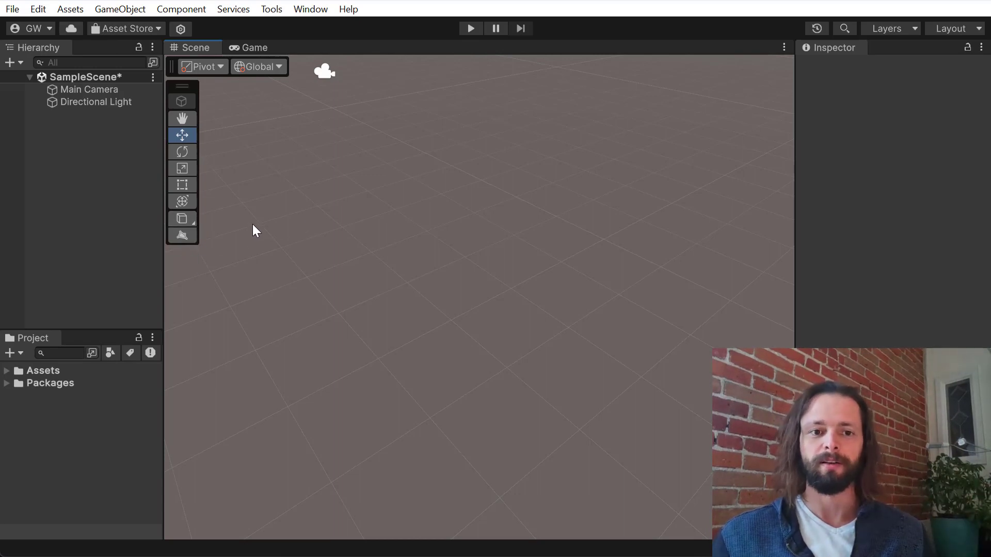
# Draw a 3 × 2 × 2 ProBuilder Cube on the grid at X 1, Y 0, Z -1
pyautogui.click(184, 219)
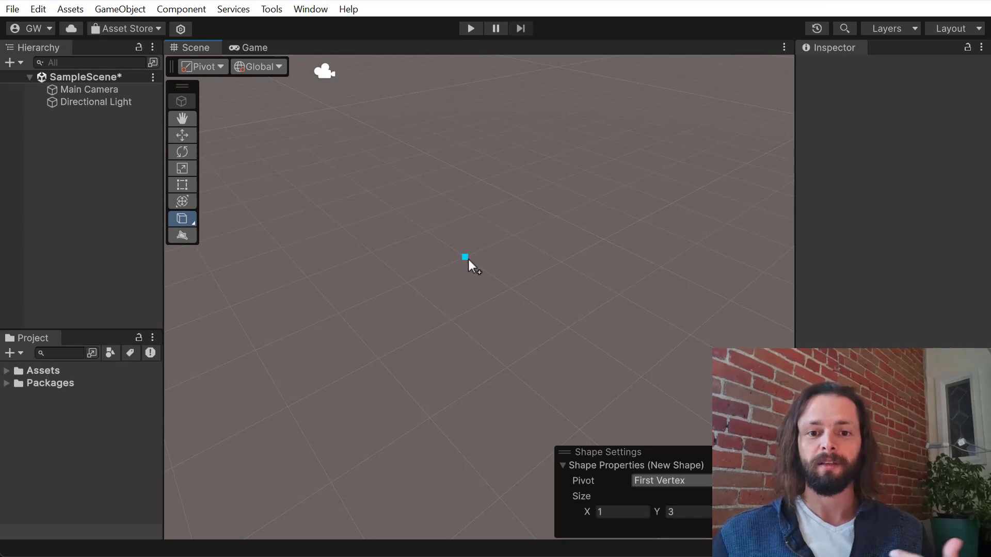
pyautogui.moveTo(451, 321); pyautogui.dragTo(514, 235)
pyautogui.moveTo(425, 395); pyautogui.dragTo(419, 478)
pyautogui.click(444, 230)
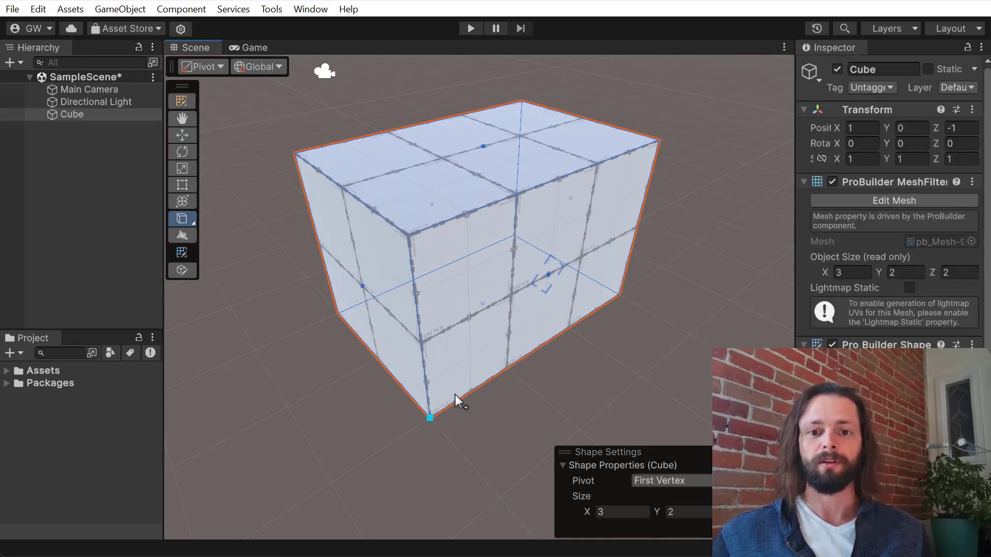
pyautogui.scroll(-2, 455, 394)
pyautogui.scroll(-2, 454, 392)
pyautogui.scroll(-1, 454, 392)
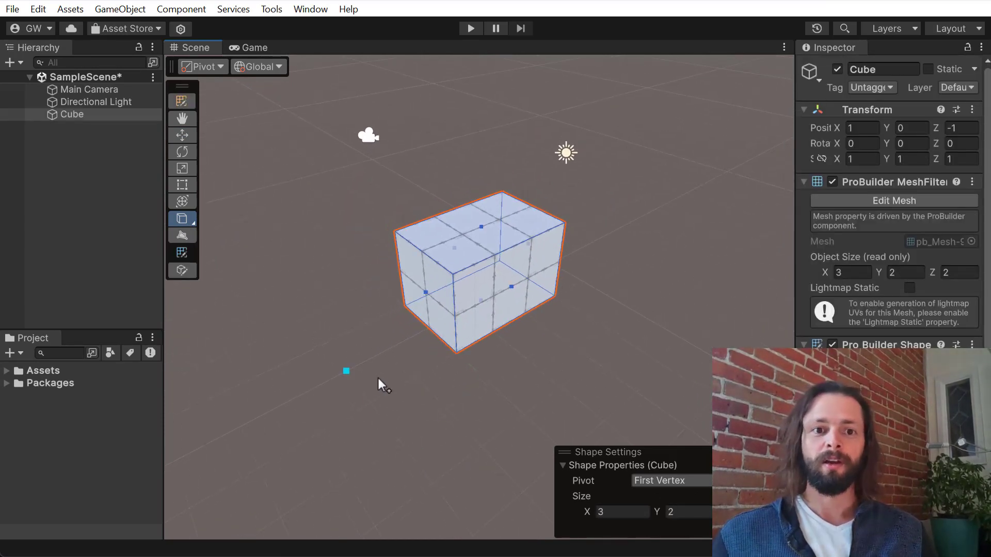
pyautogui.click(180, 221)
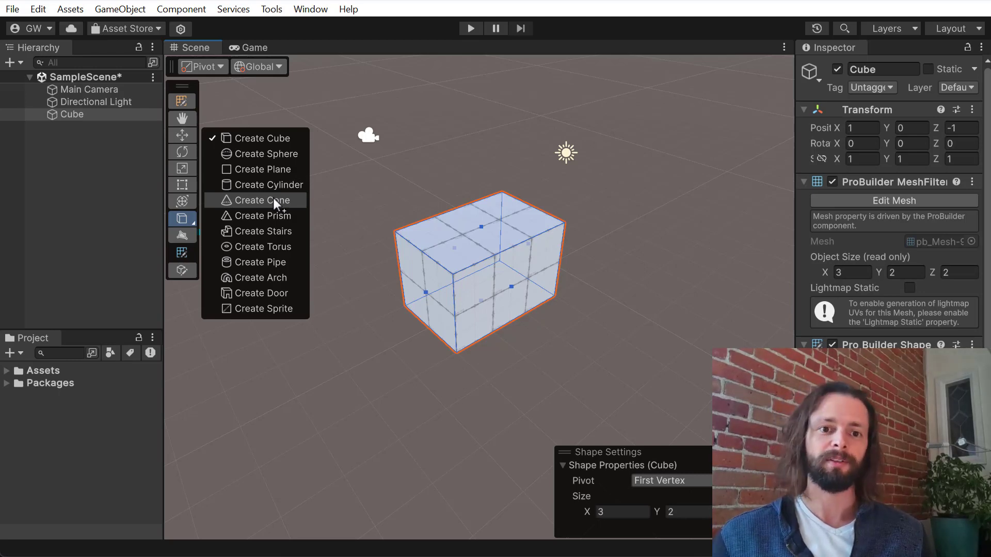
# Draw a 5 × 2 × 2 Stairs shape at X 4, Y 0, Z -1, steps facing the camera
pyautogui.click(274, 232)
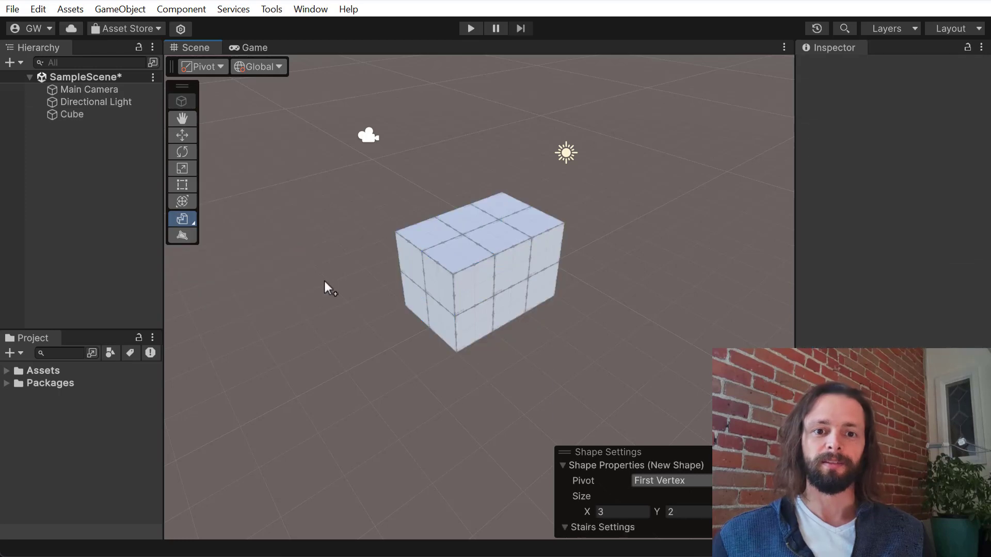
pyautogui.scroll(-2, 340, 292)
pyautogui.click(418, 307)
pyautogui.moveTo(299, 395); pyautogui.dragTo(284, 447)
pyautogui.click(354, 430)
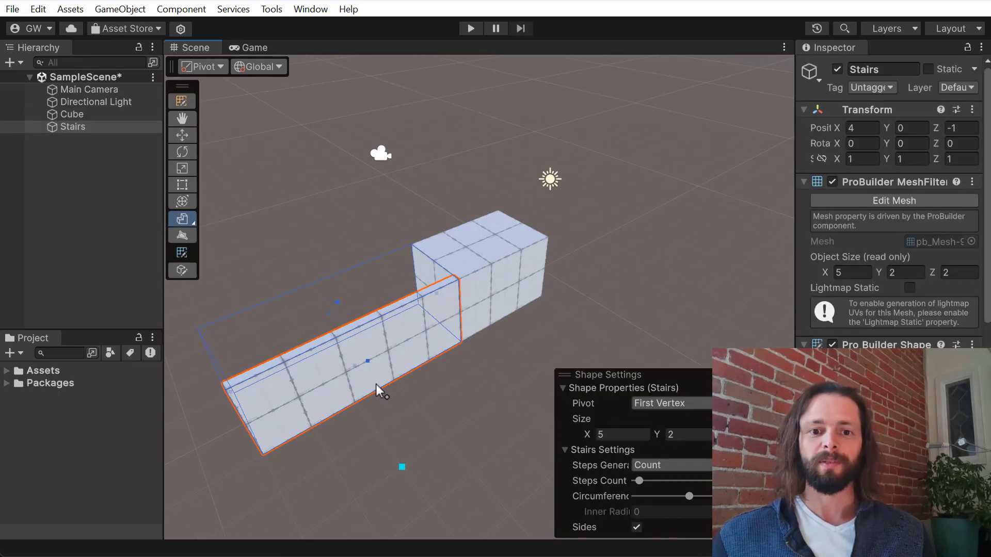
pyautogui.click(384, 353)
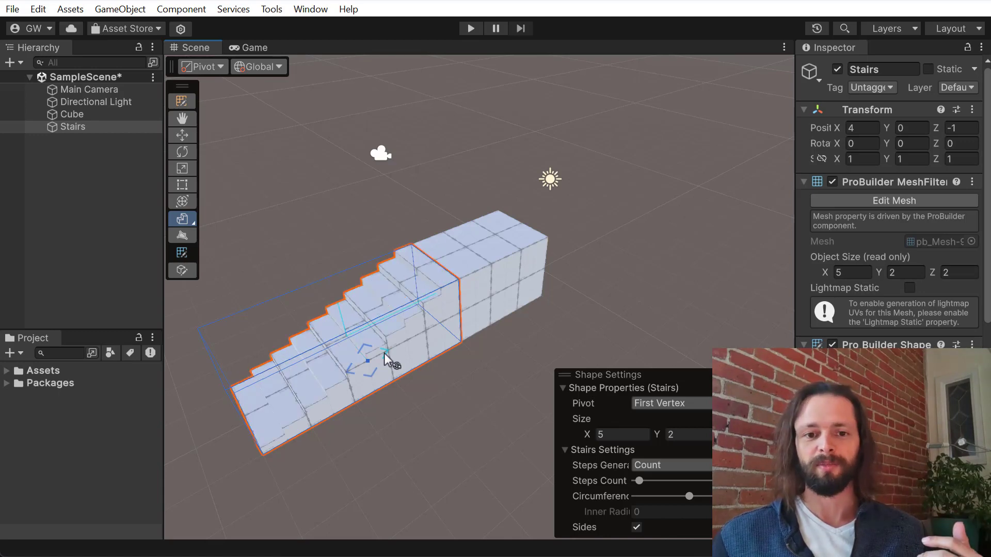
pyautogui.scroll(2, 391, 364)
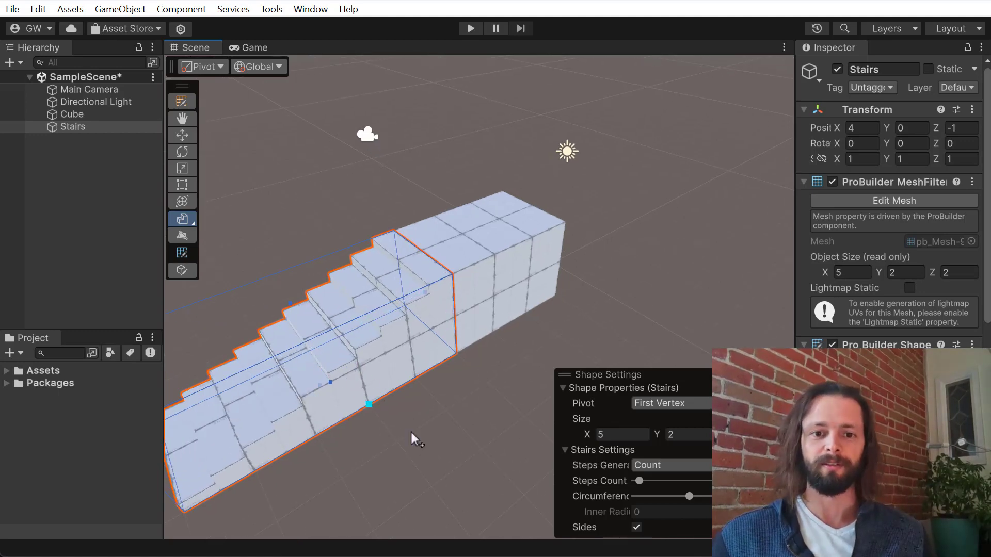
pyautogui.scroll(-2, 413, 428)
pyautogui.moveTo(413, 426); pyautogui.dragTo(452, 410, button='middle')
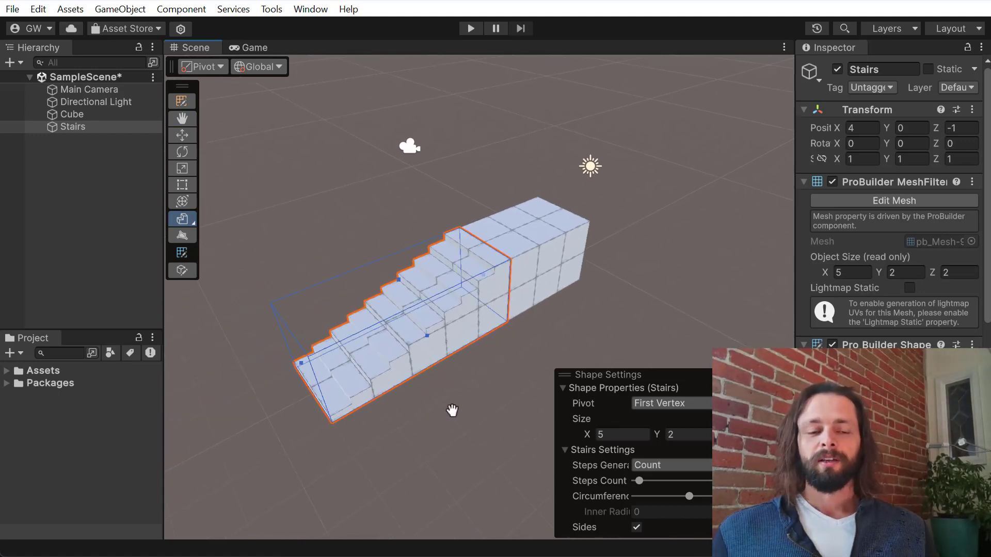
pyautogui.click(185, 219)
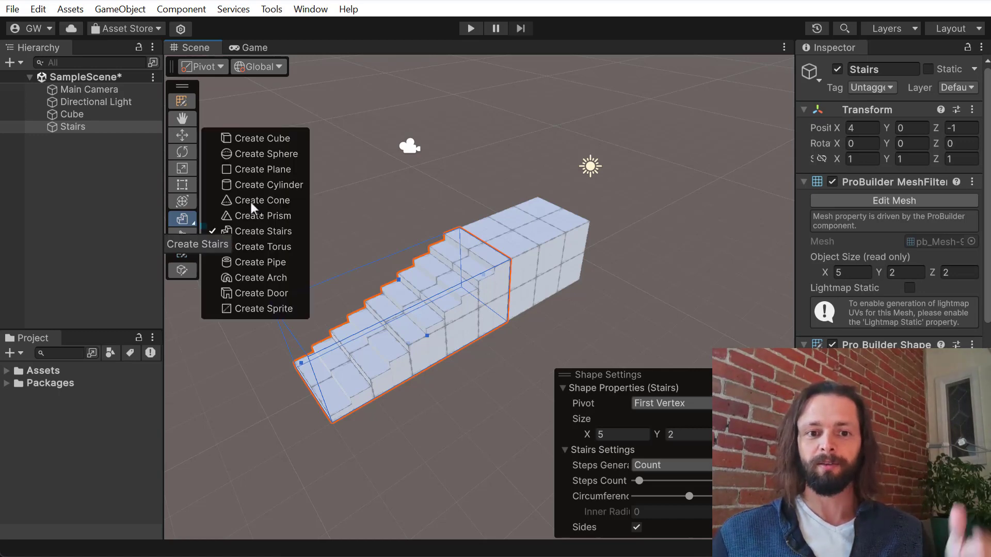
# Choose Pipe as the shape type and dock the Shape Settings overlay on the Scene view's right edge
pyautogui.click(267, 263)
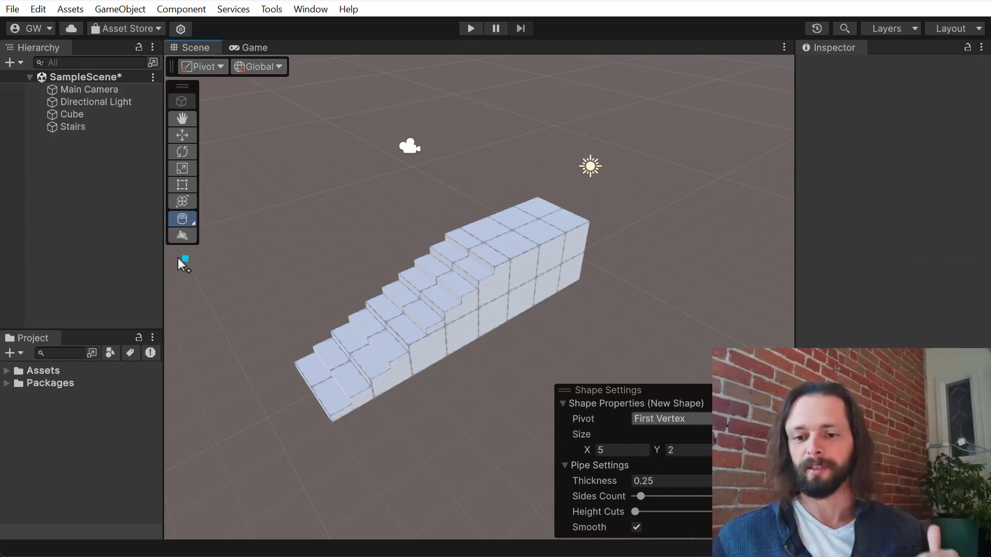
pyautogui.moveTo(623, 390); pyautogui.dragTo(496, 309)
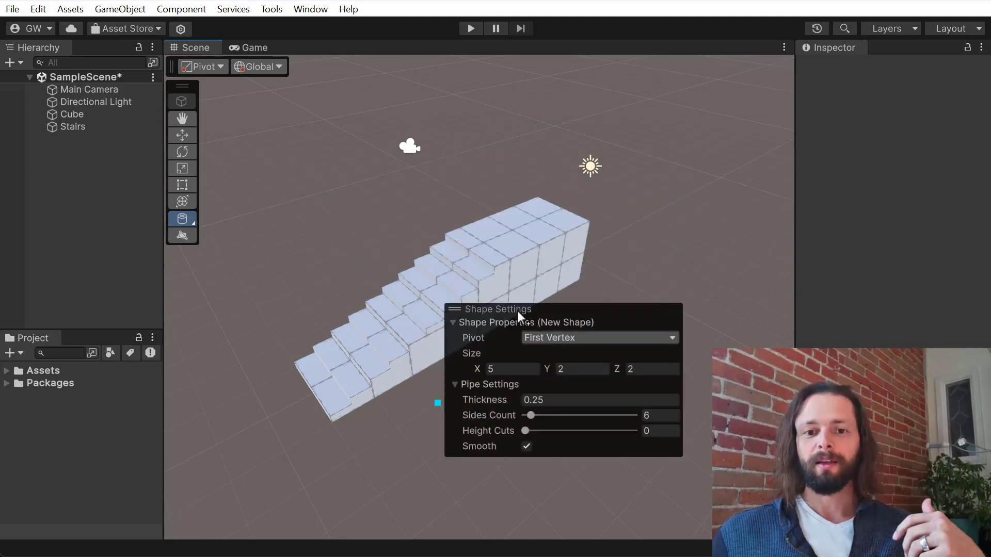
pyautogui.moveTo(518, 310); pyautogui.dragTo(550, 301)
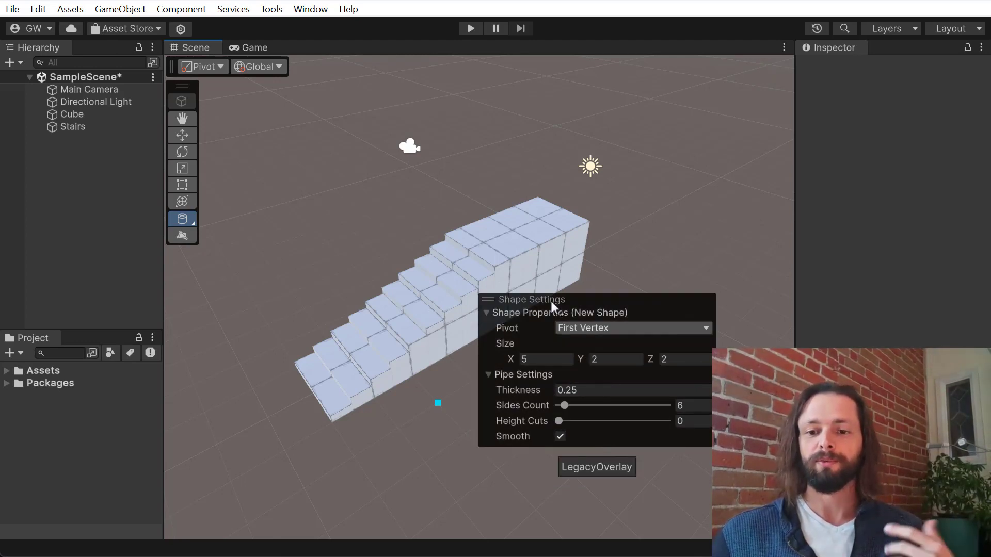
pyautogui.moveTo(550, 301); pyautogui.dragTo(743, 94)
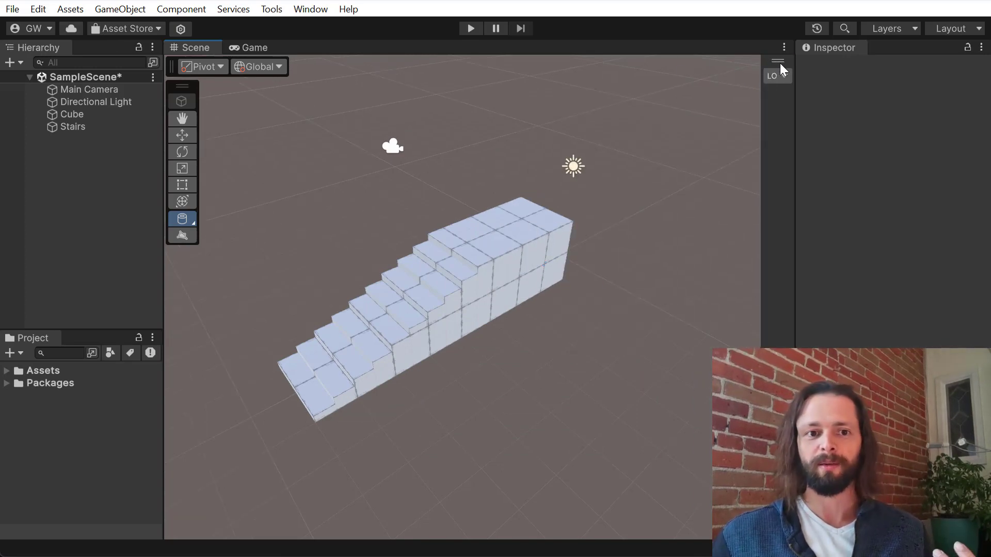
# Pull the Shape Settings overlay back out, collapse it and dock it below the tools
pyautogui.moveTo(780, 63); pyautogui.dragTo(237, 290)
pyautogui.rightClick(500, 334)
pyautogui.click(538, 358)
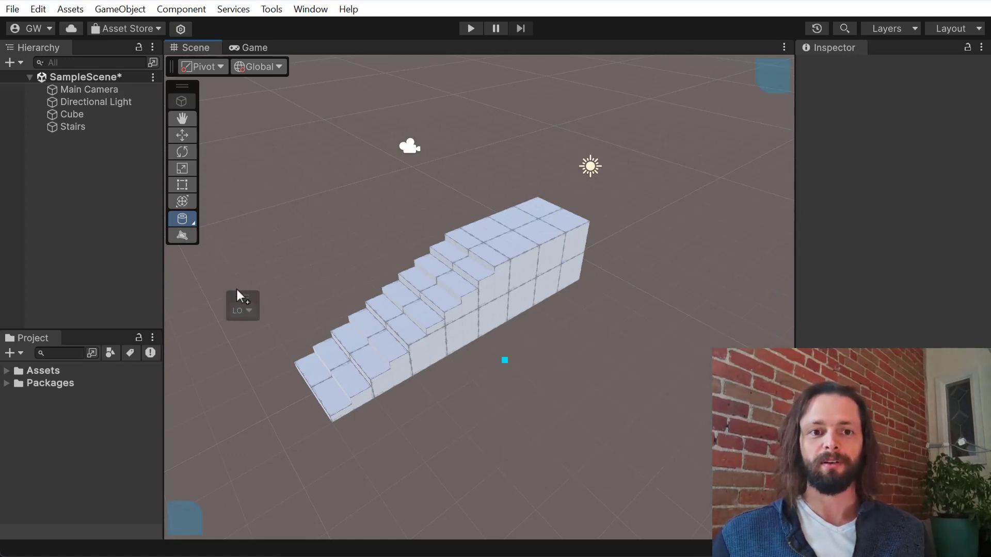
pyautogui.moveTo(178, 250); pyautogui.dragTo(181, 244)
pyautogui.click(182, 135)
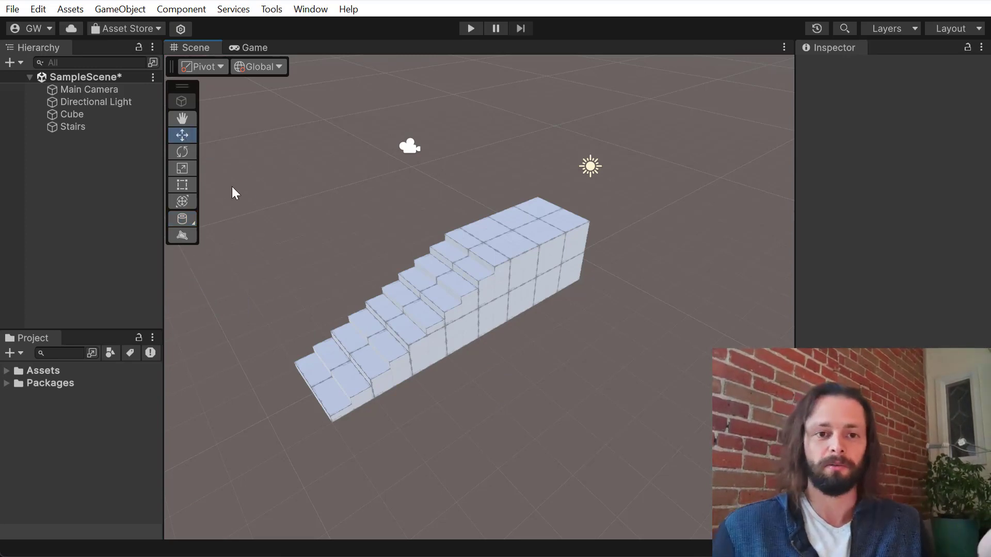
pyautogui.click(183, 218)
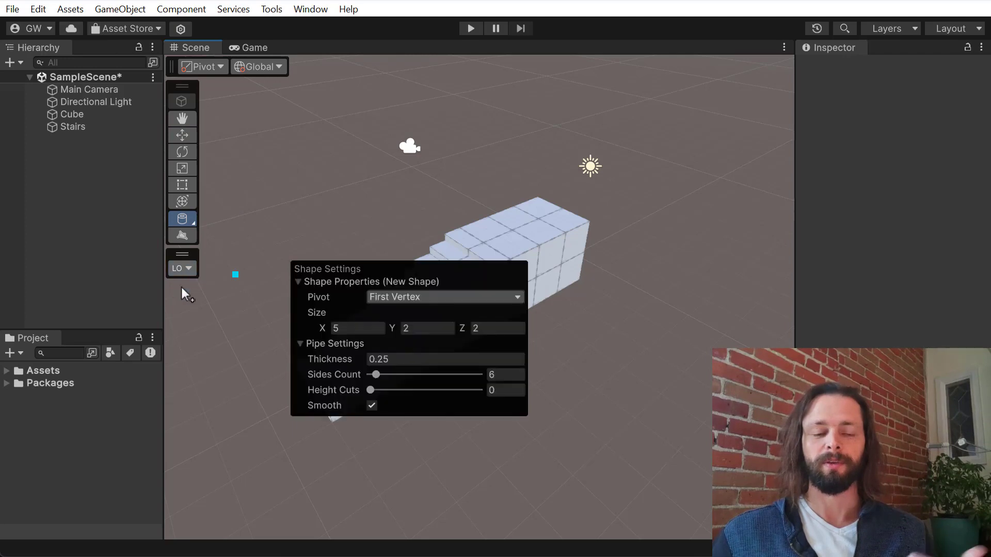
pyautogui.click(184, 258)
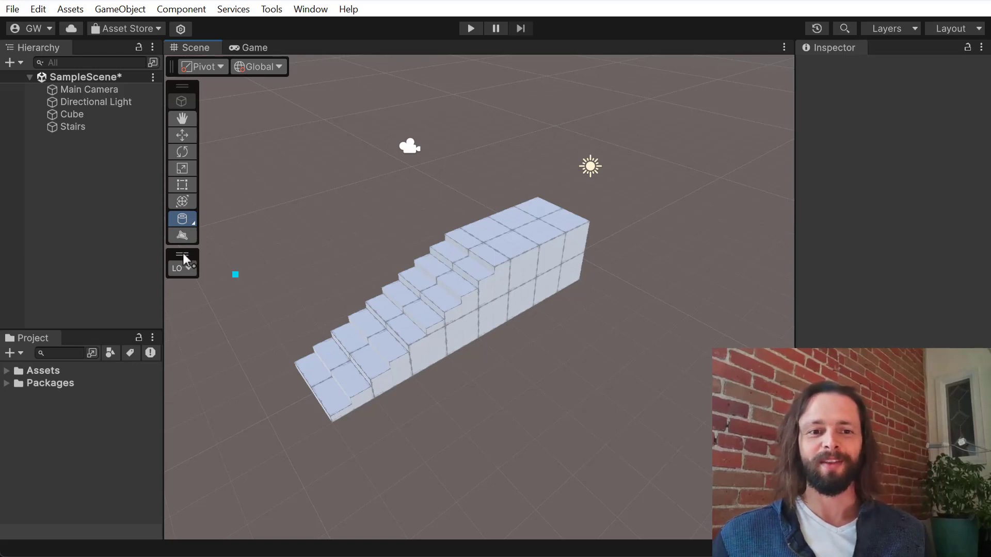
# Float the Shape Settings overlay in the scene and expand it, showing Thickness 0.25 and Smooth
pyautogui.moveTo(185, 258); pyautogui.dragTo(575, 397)
pyautogui.rightClick(267, 267)
pyautogui.click(291, 292)
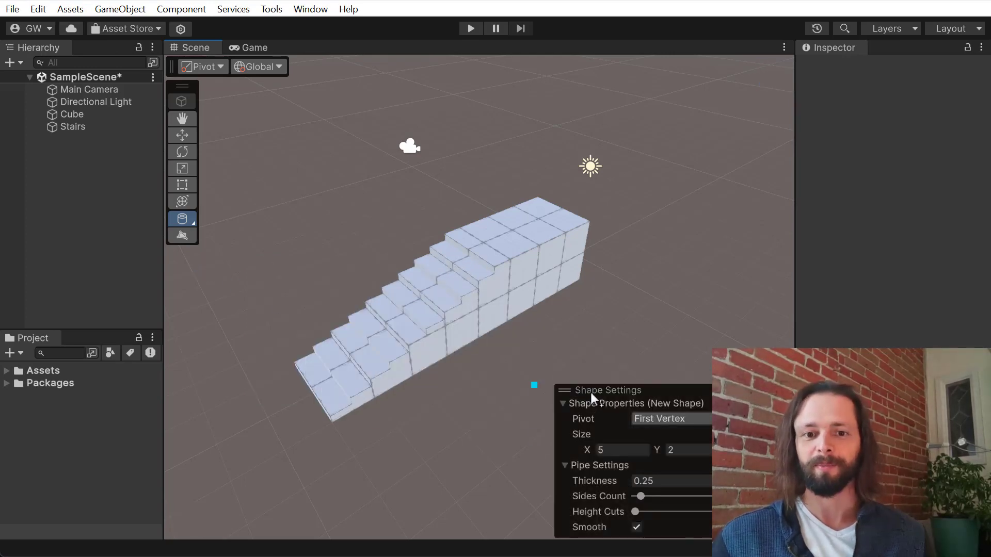
# Switch to the Move tool and select the Cube sitting on top of the stairs
pyautogui.click(183, 135)
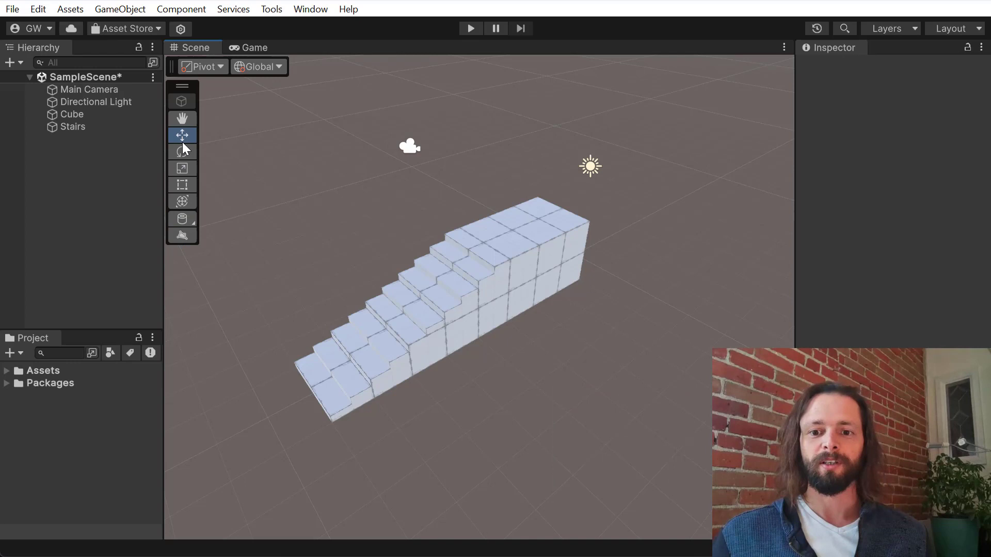
pyautogui.click(528, 243)
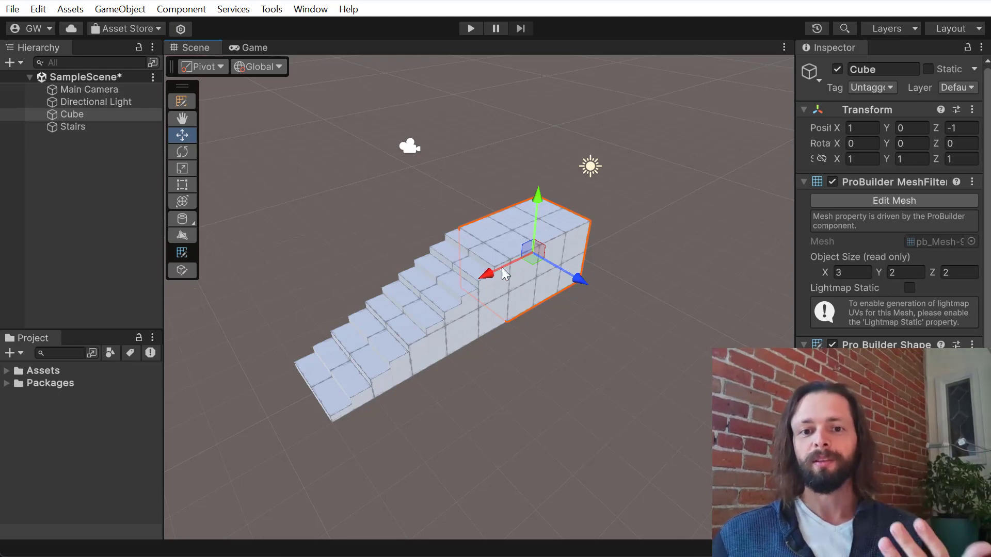
pyautogui.click(435, 201)
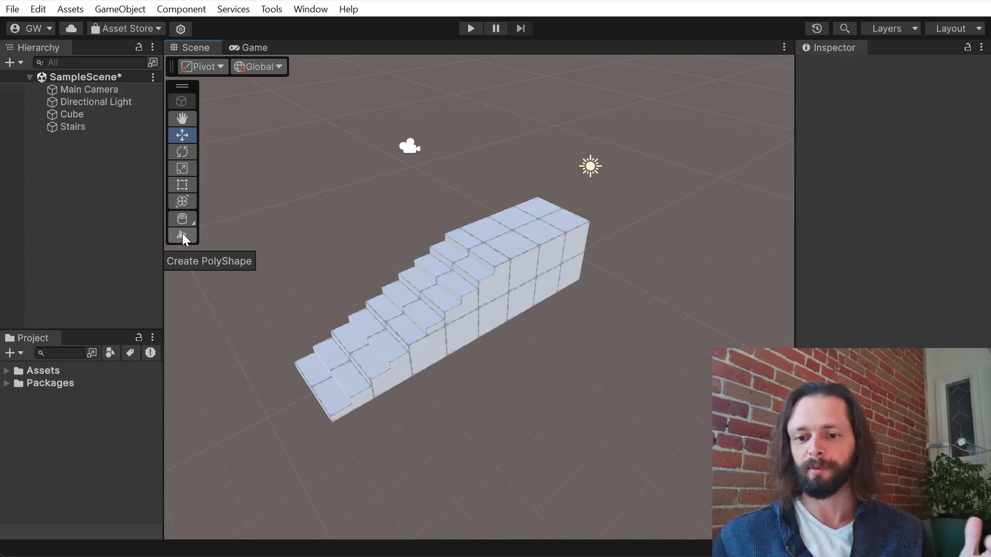
pyautogui.click(532, 236)
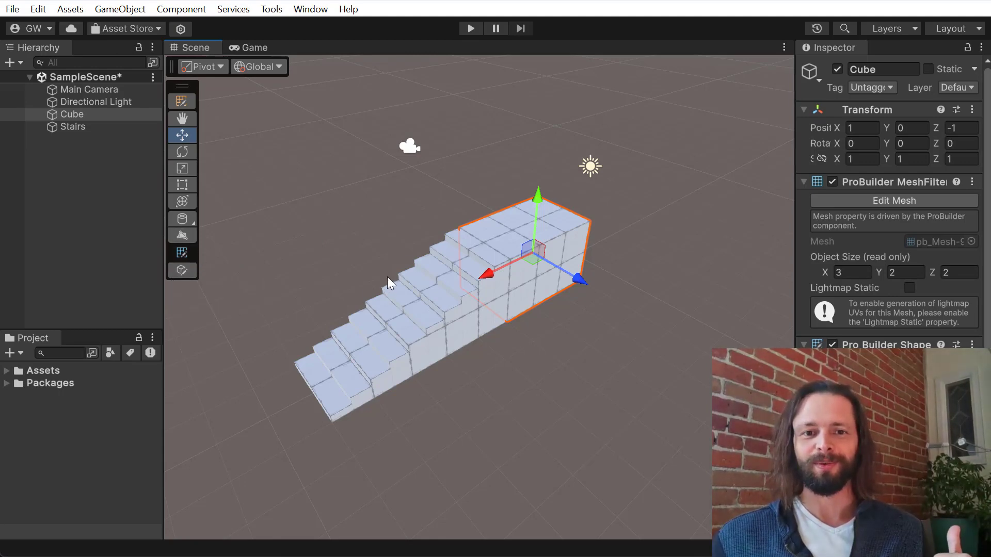
pyautogui.click(421, 194)
pyautogui.click(541, 245)
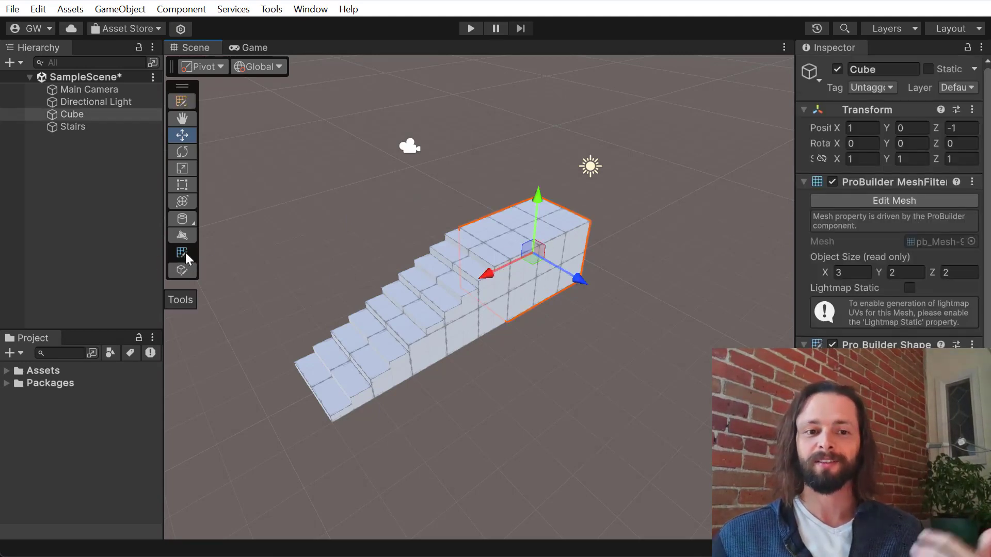
# Use Edit Shape to raise the Cube's height from 2 to 4 units
pyautogui.click(183, 270)
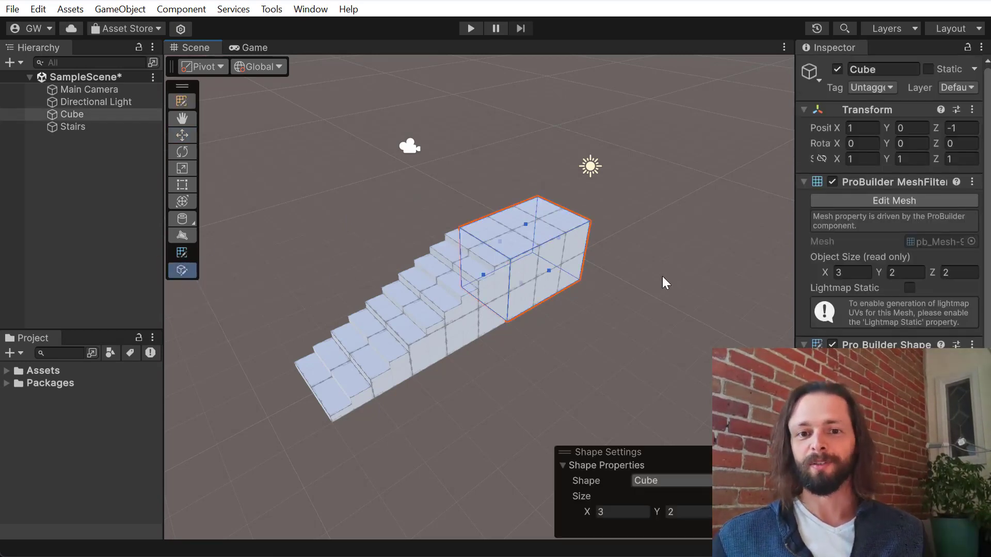
pyautogui.moveTo(525, 225); pyautogui.dragTo(531, 175)
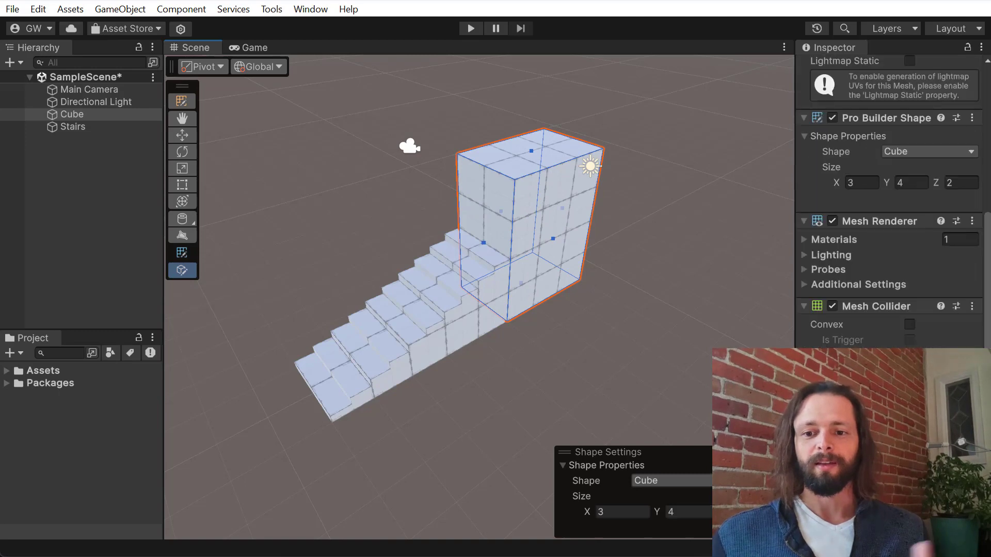
pyautogui.scroll(-4, 887, 206)
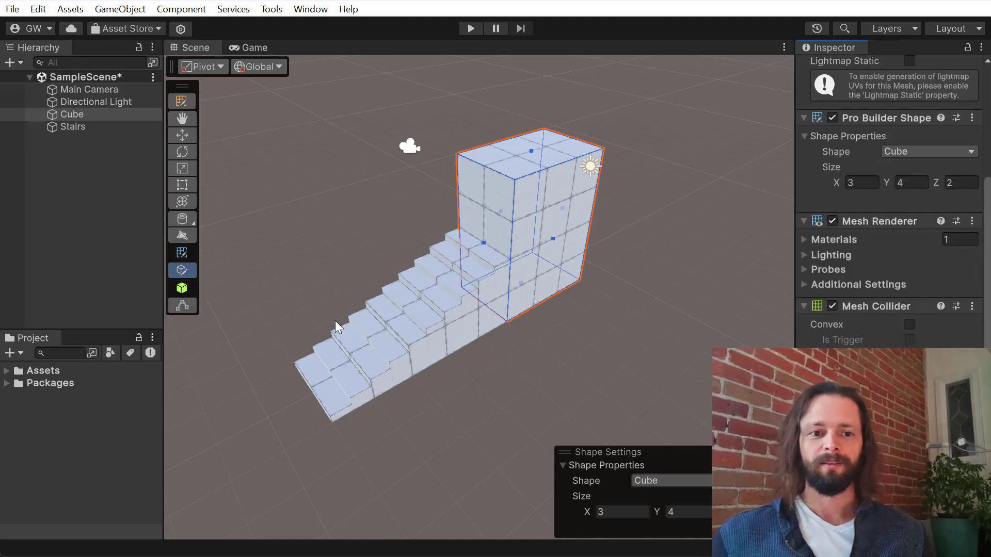
pyautogui.click(224, 283)
# Reselect the Cube and stretch its green bounds box out to the right
pyautogui.click(444, 315)
pyautogui.click(538, 192)
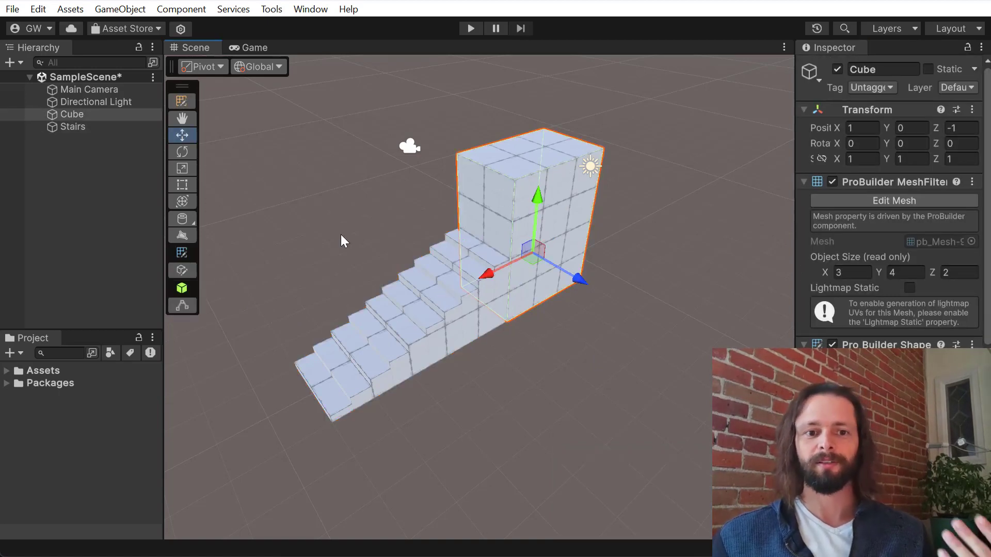
pyautogui.click(180, 306)
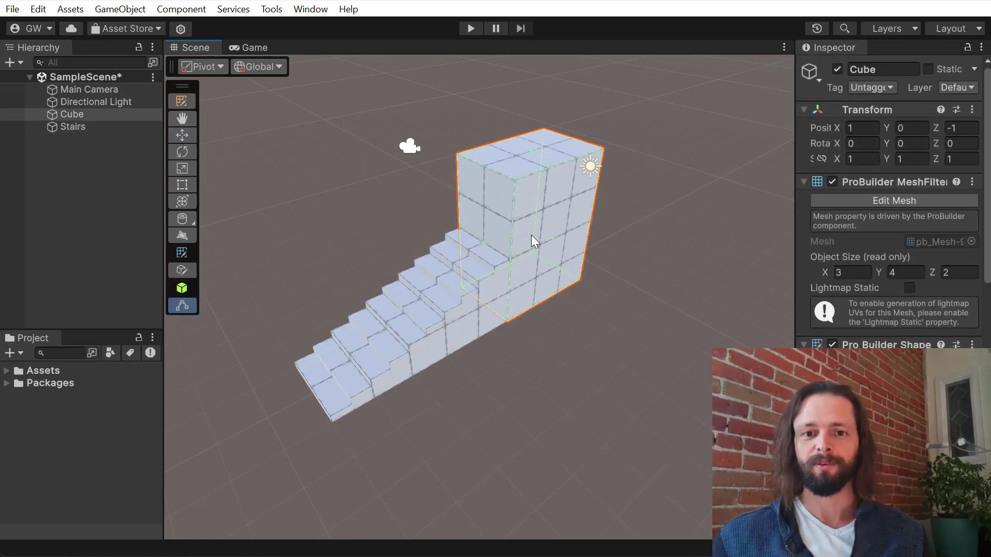
pyautogui.moveTo(553, 240); pyautogui.dragTo(614, 271)
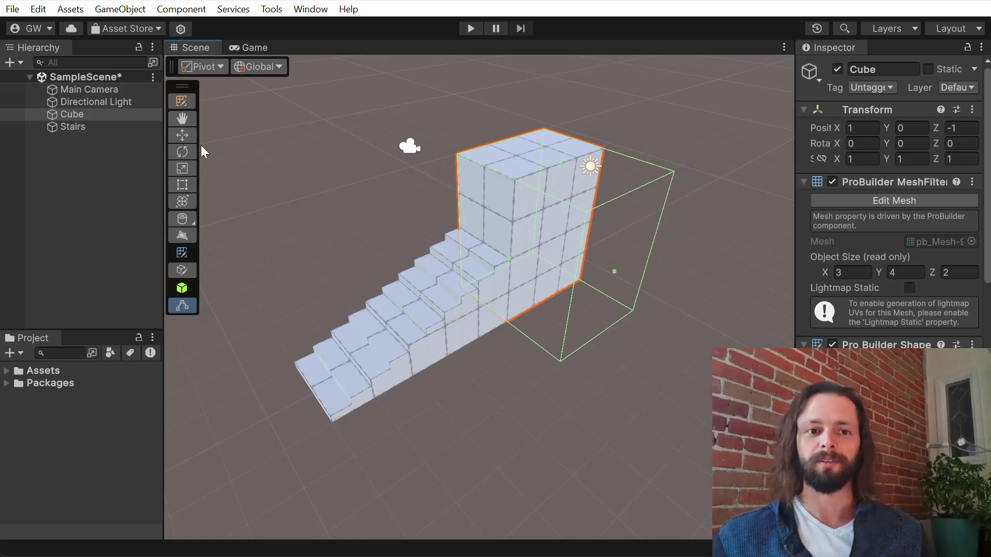
# Return to the Move tool and review the Cube's Pro Builder Shape, Mesh Renderer and collider components
pyautogui.click(185, 137)
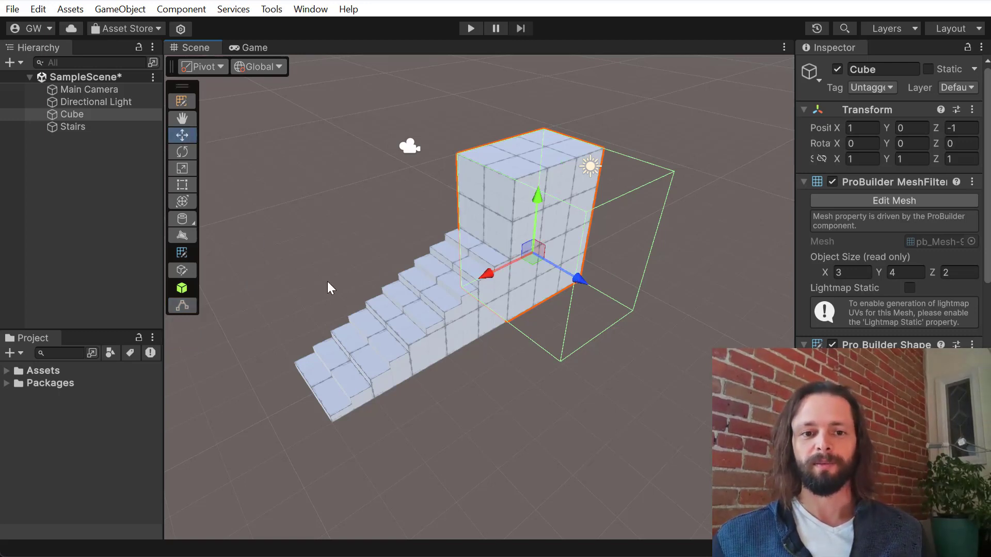
pyautogui.scroll(-6, 888, 232)
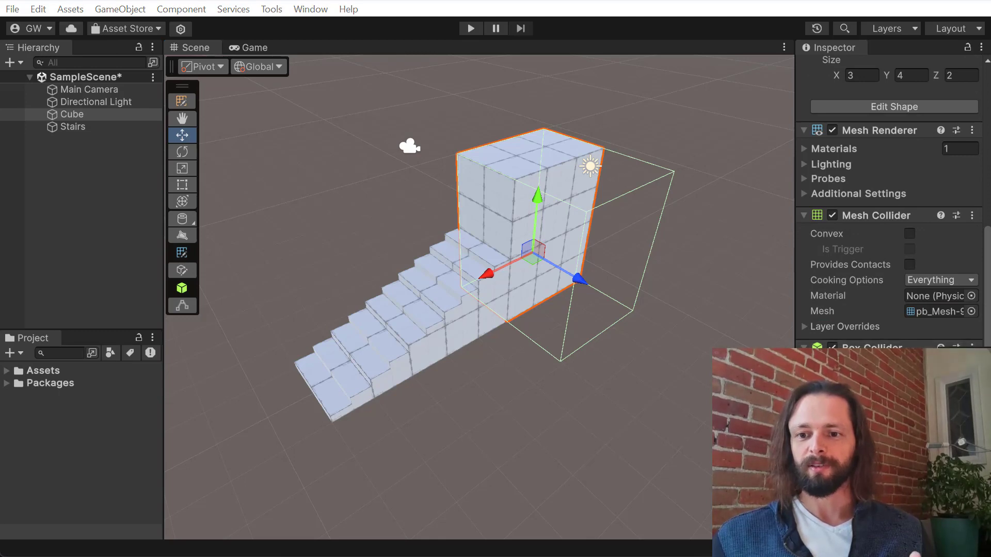
pyautogui.scroll(3, 887, 206)
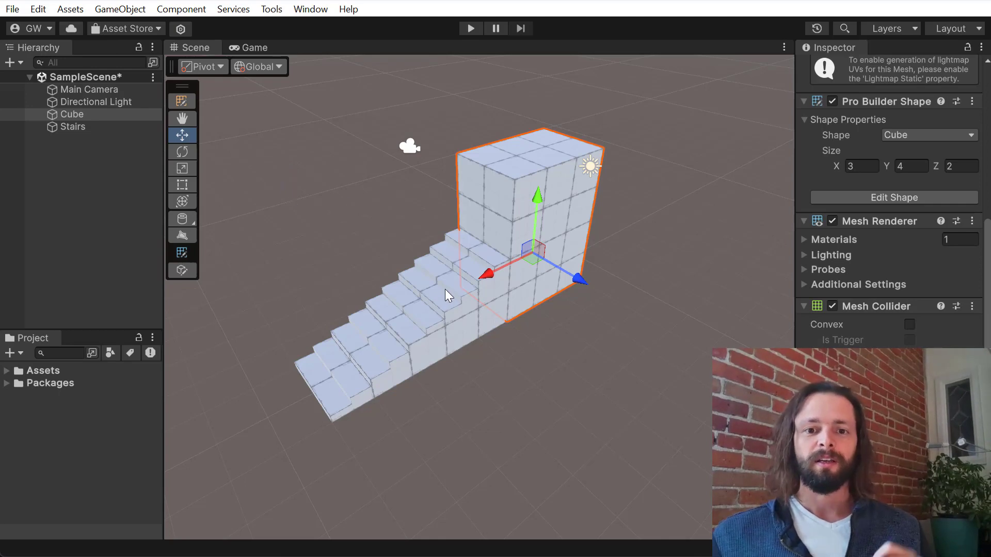
# Reselect the Cube and switch the tool context to ProBuilder editing
pyautogui.click(443, 305)
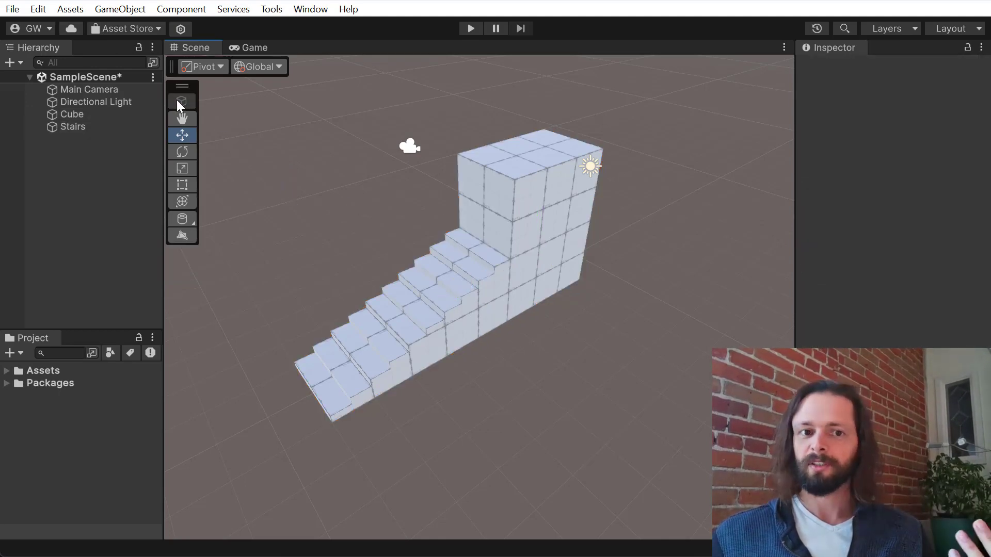
pyautogui.click(518, 236)
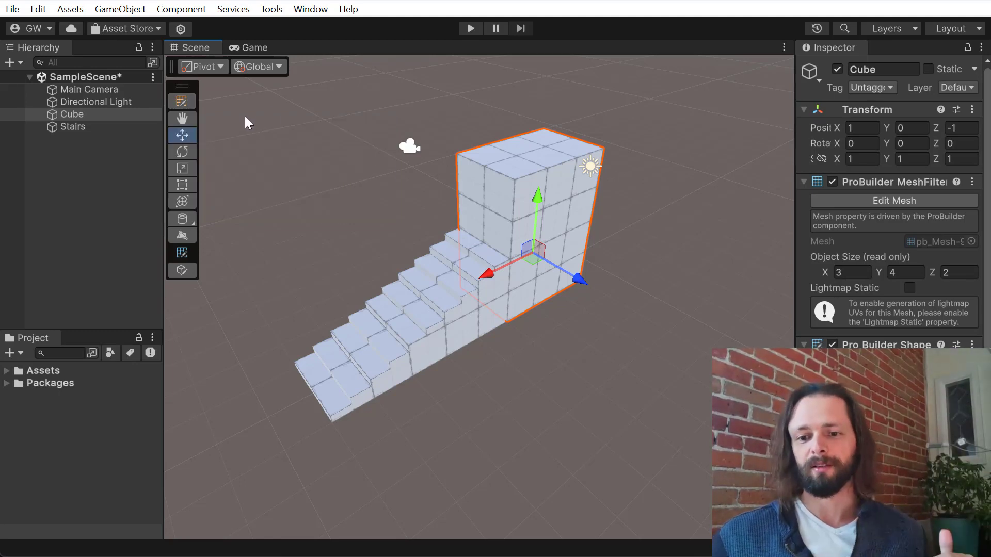
pyautogui.click(183, 102)
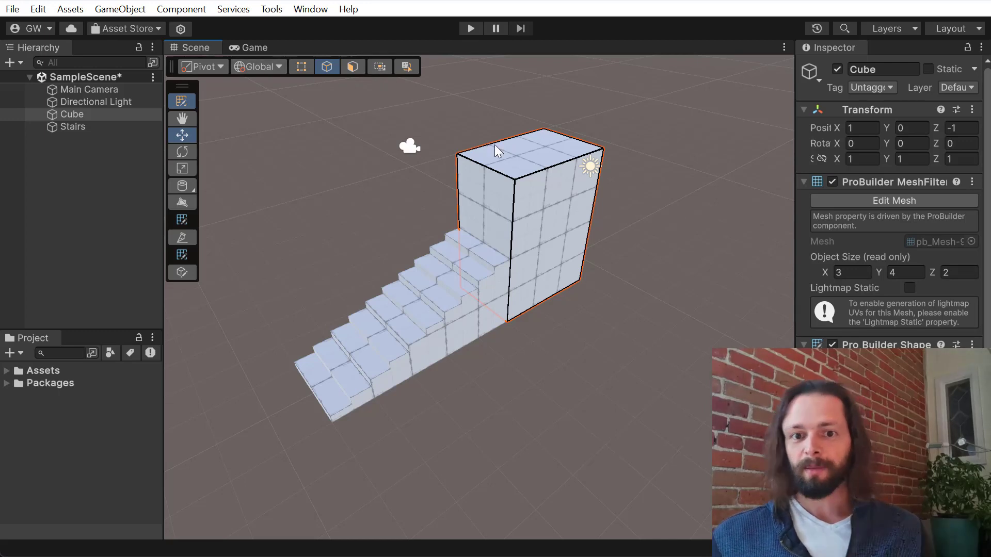
# Select the Cube's right top edge and drag it down to slope the roof
pyautogui.click(543, 169)
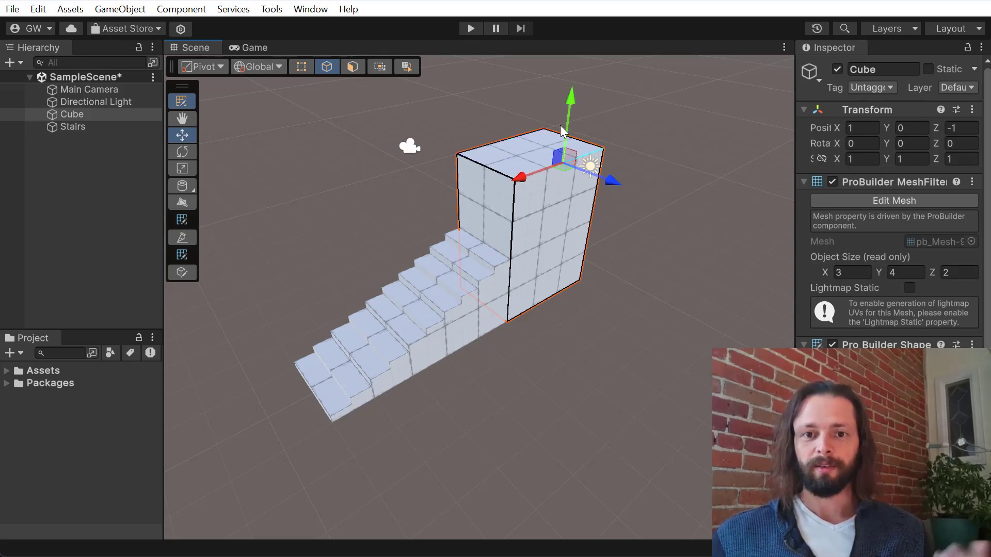
pyautogui.click(488, 164)
pyautogui.click(540, 170)
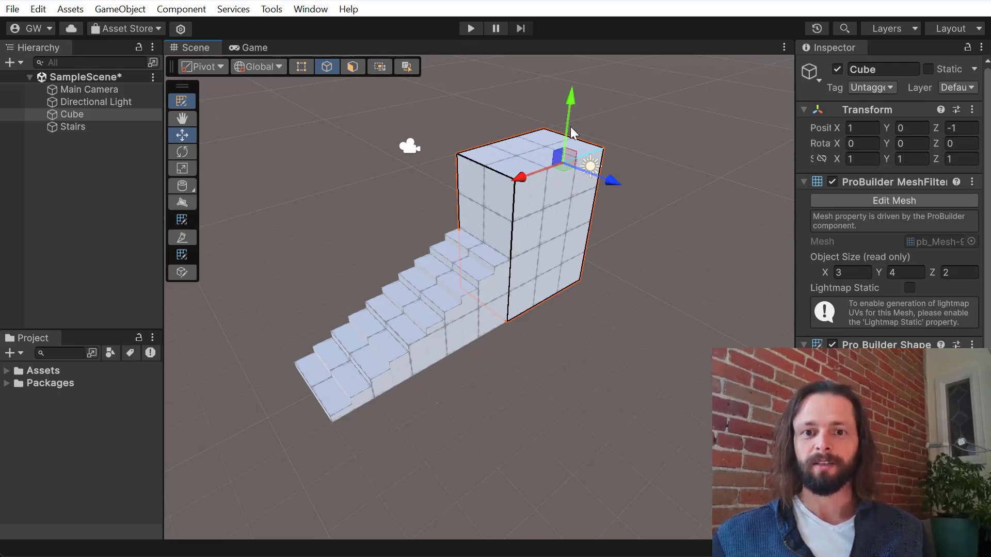
pyautogui.moveTo(572, 131); pyautogui.dragTo(577, 168)
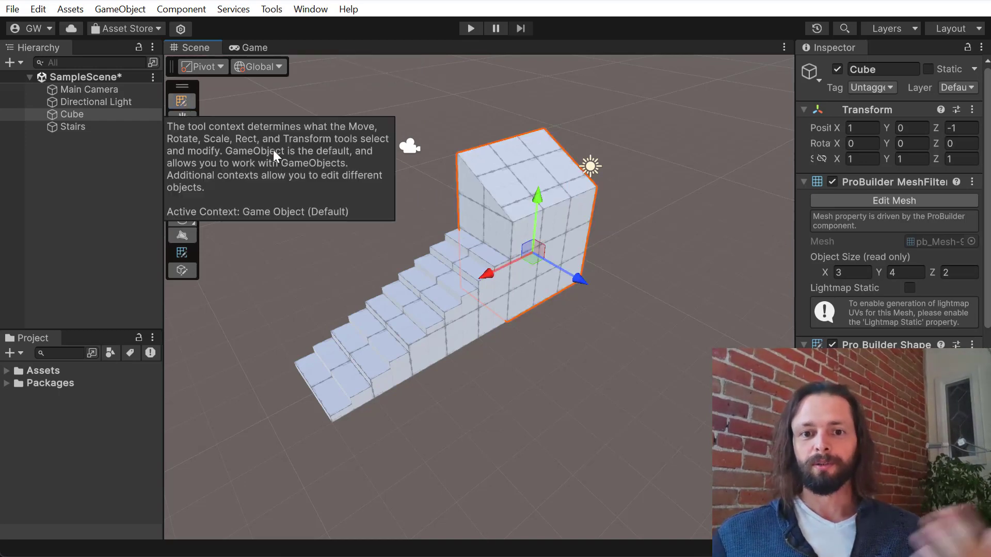
# Pick the left and front vertical edges, toggle the overlays, and switch to face selection
pyautogui.click(181, 101)
pyautogui.click(465, 205)
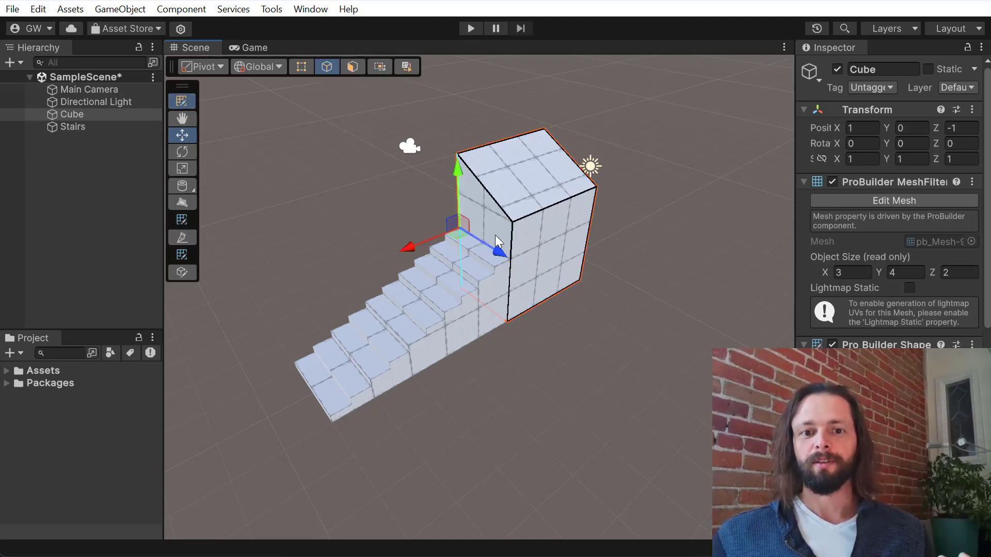
pyautogui.click(509, 250)
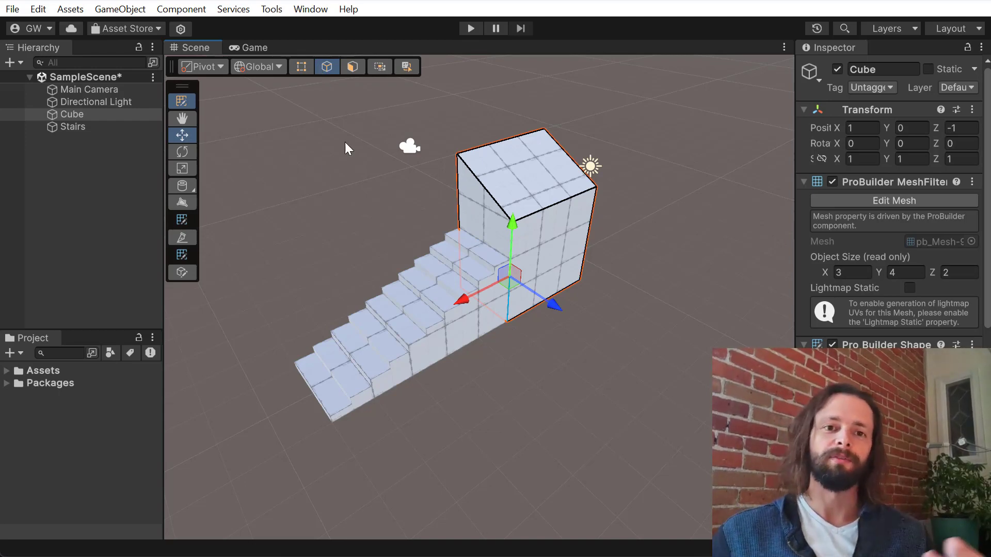
pyautogui.click(272, 9)
pyautogui.press('Escape')
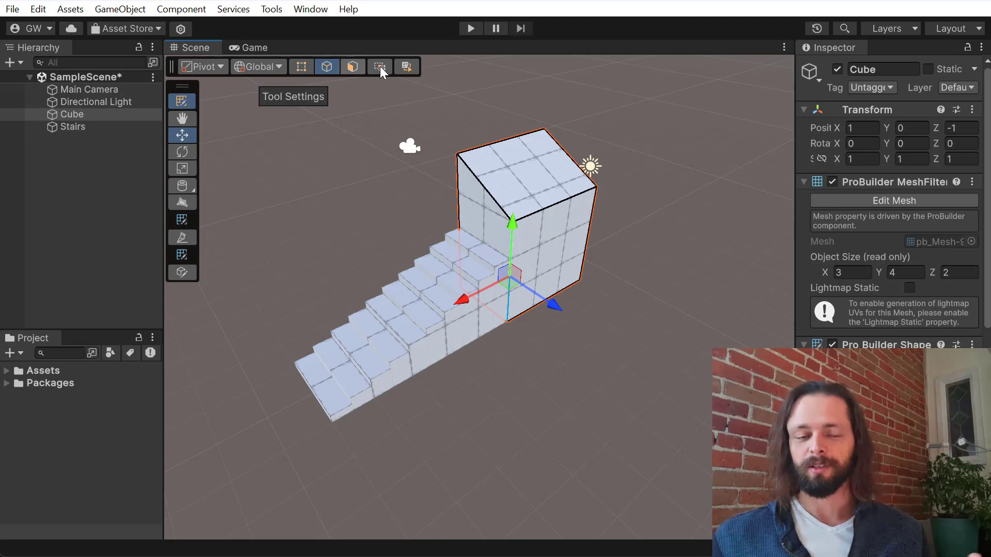
pyautogui.hotkey('shift', '`')
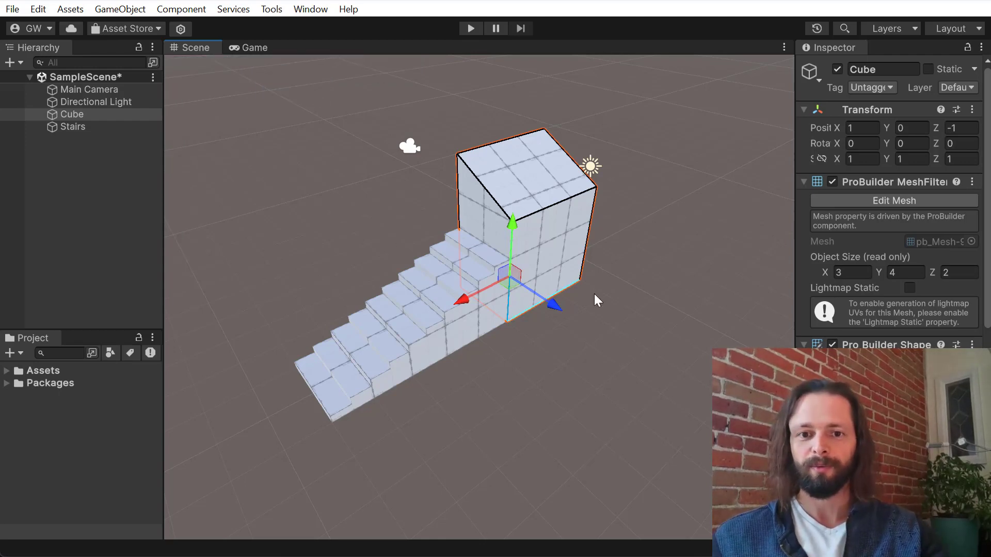
pyautogui.hotkey('shift', '`')
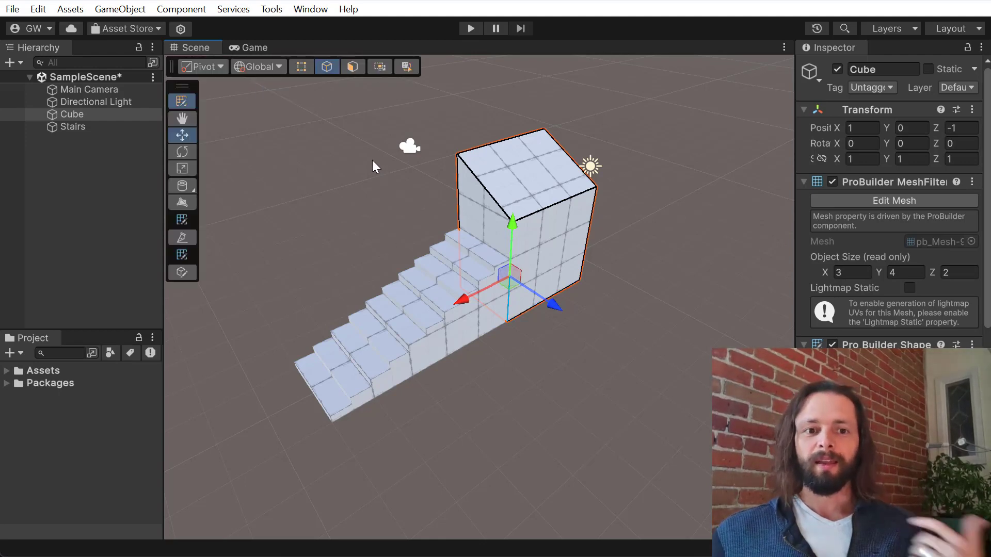
pyautogui.click(355, 67)
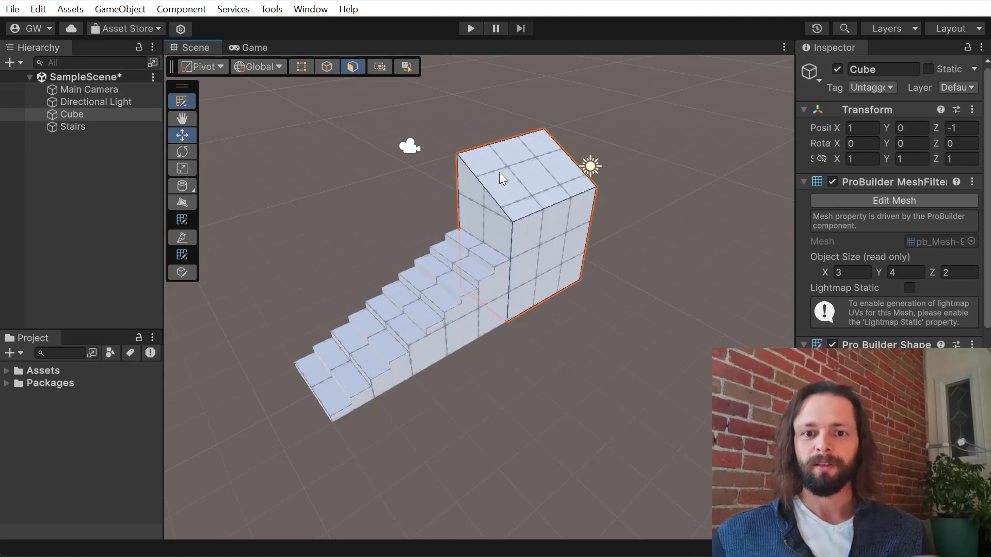
# Pick the top face, add the right face, and open the 2 Faces menu listing Extrude, Merge, Bevel Edges
pyautogui.click(534, 188)
pyautogui.keyDown('shift'); pyautogui.click(558, 268); pyautogui.keyUp('shift')
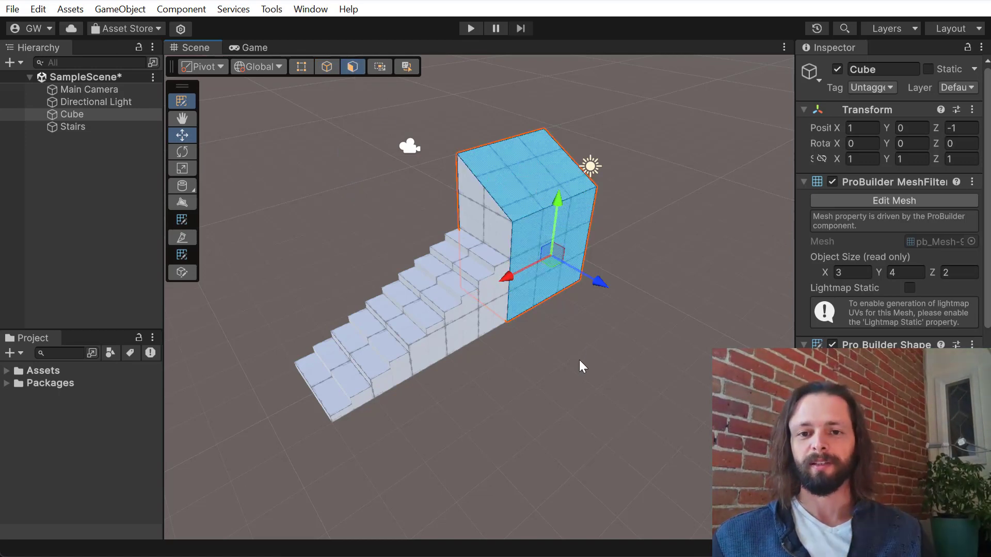
pyautogui.rightClick(579, 182)
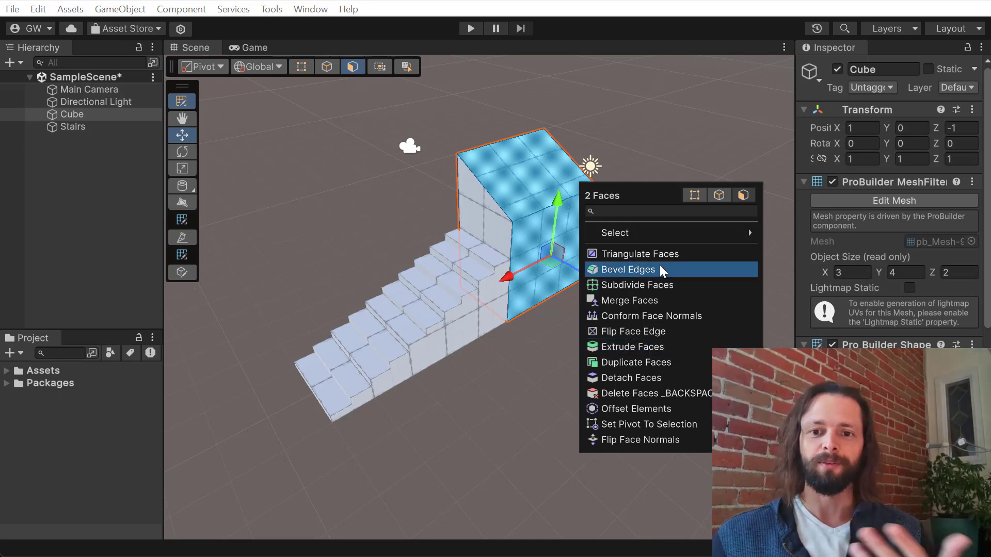
# Open the Extrude Faces options for the two faces and move the panel off the cube
pyautogui.click(667, 348)
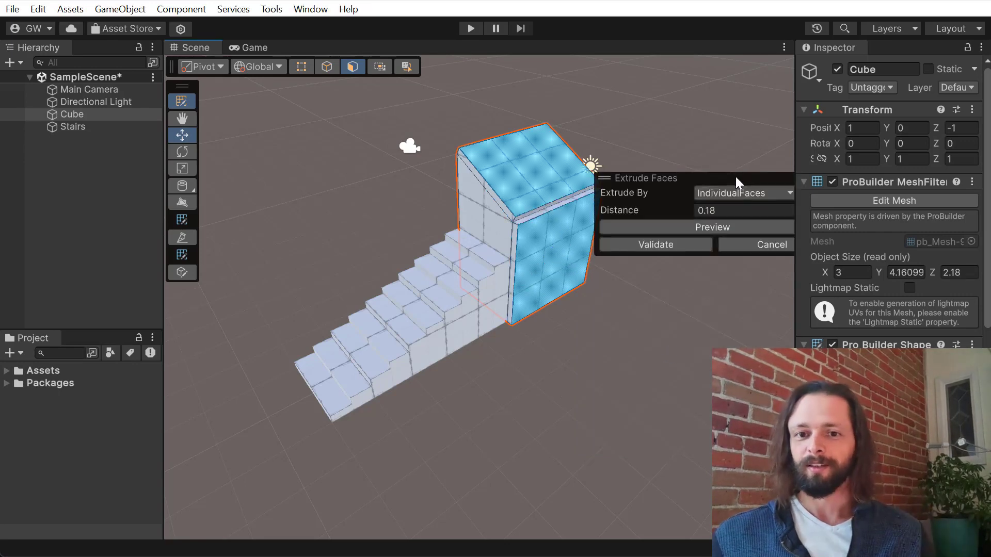
pyautogui.moveTo(736, 177); pyautogui.dragTo(570, 275)
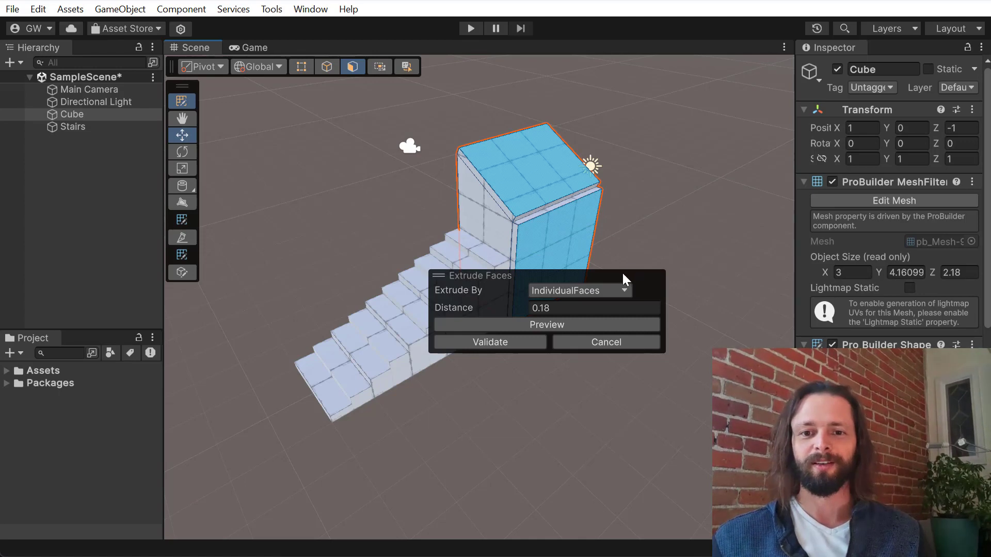
pyautogui.moveTo(604, 274); pyautogui.dragTo(629, 354)
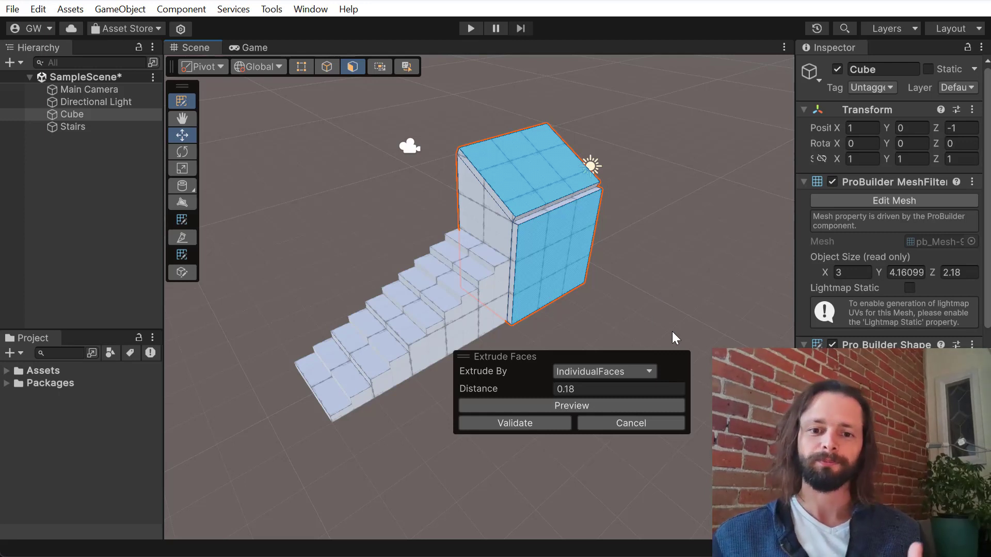
pyautogui.moveTo(491, 385)
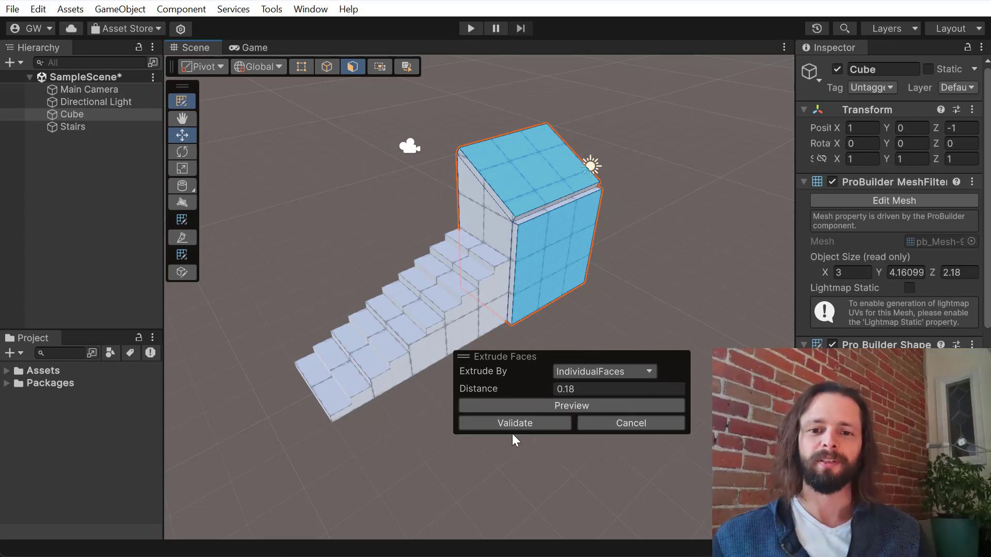
# Preview a FaceNormal extrusion, raising the Distance to 0.87
pyautogui.click(571, 373)
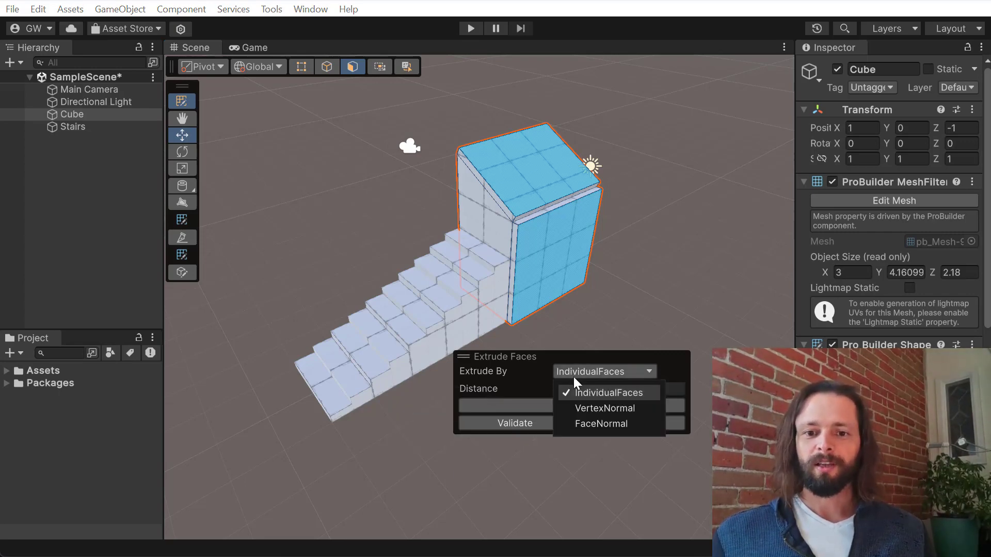
pyautogui.click(607, 424)
pyautogui.click(612, 408)
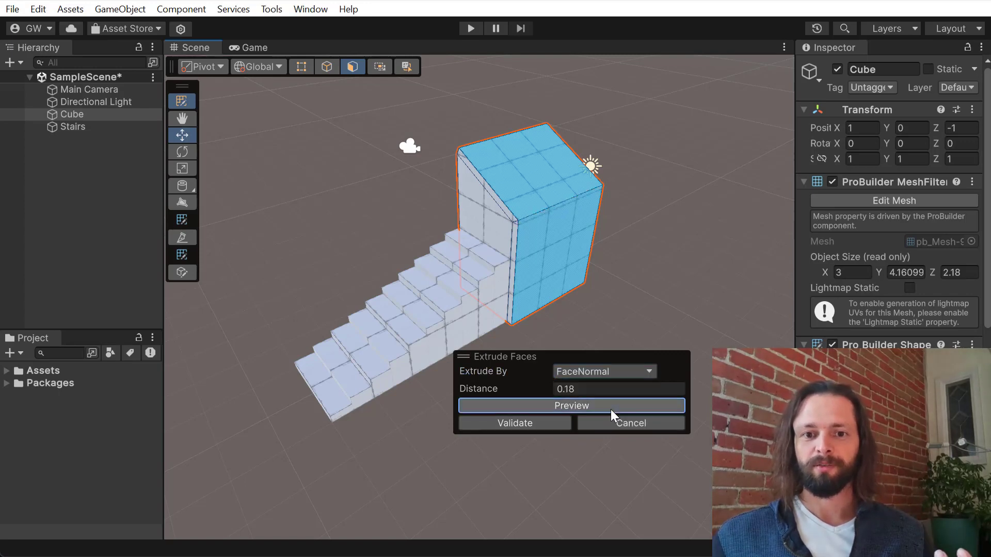
pyautogui.moveTo(474, 389); pyautogui.dragTo(489, 386)
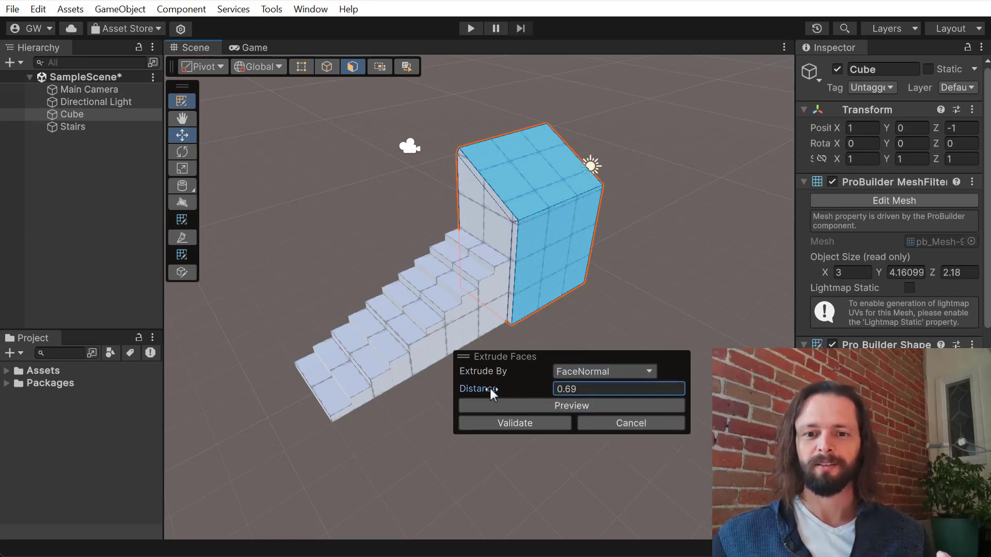
pyautogui.click(562, 407)
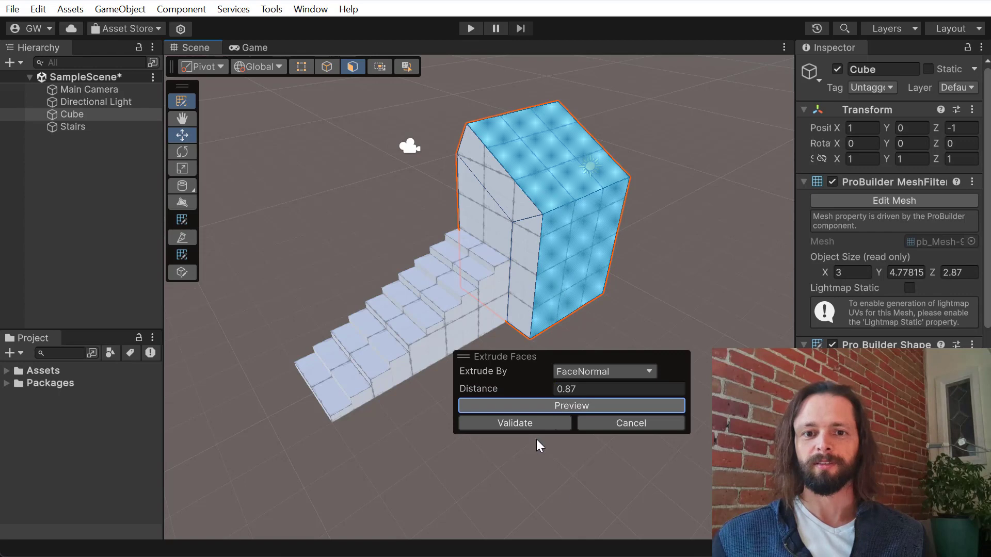
# Switch back to IndividualFaces, preview it, and apply the 0.87 extrusion
pyautogui.click(590, 372)
pyautogui.click(601, 392)
pyautogui.click(551, 405)
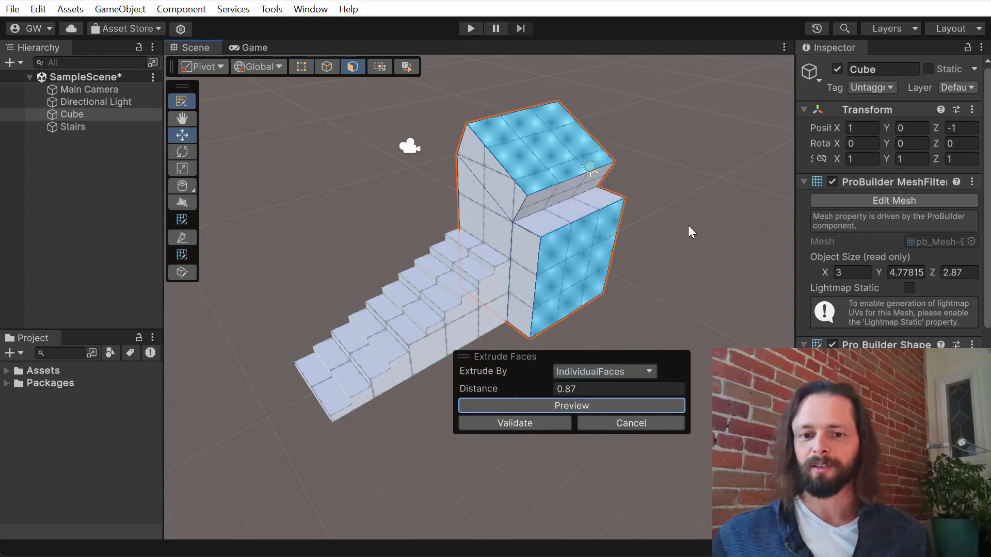
pyautogui.click(522, 423)
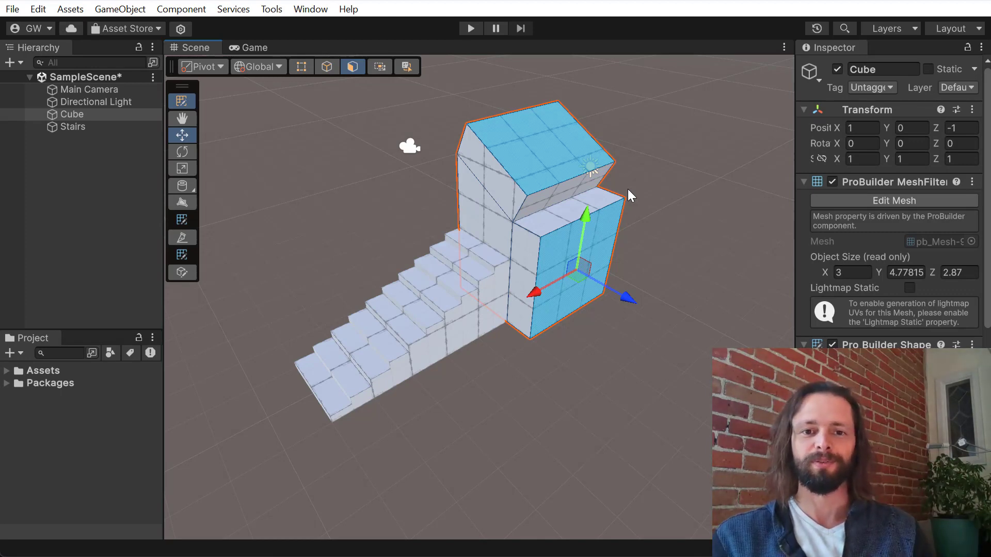
# View the two faces' context menu, then switch to edge mode and select the top-to-slant edge
pyautogui.rightClick(572, 137)
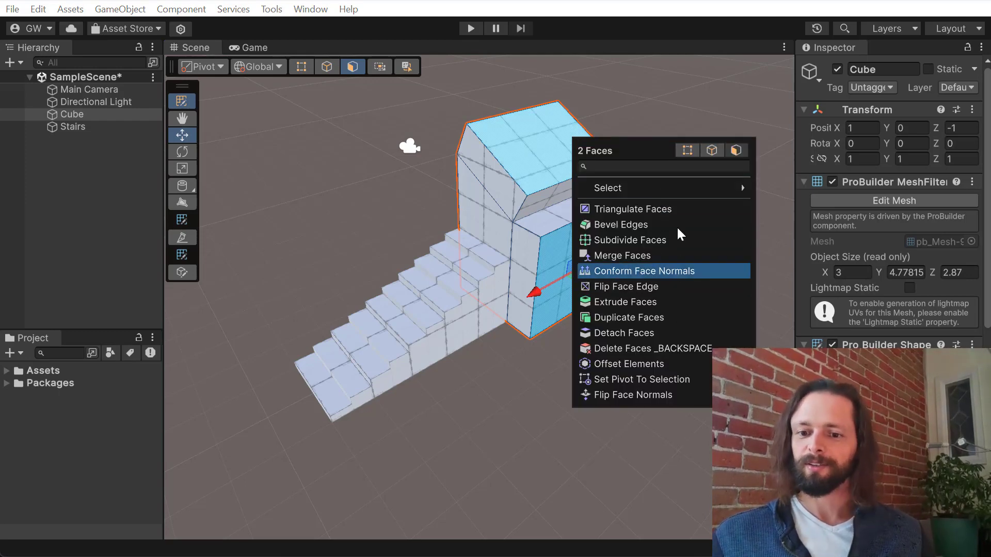
pyautogui.press('2')
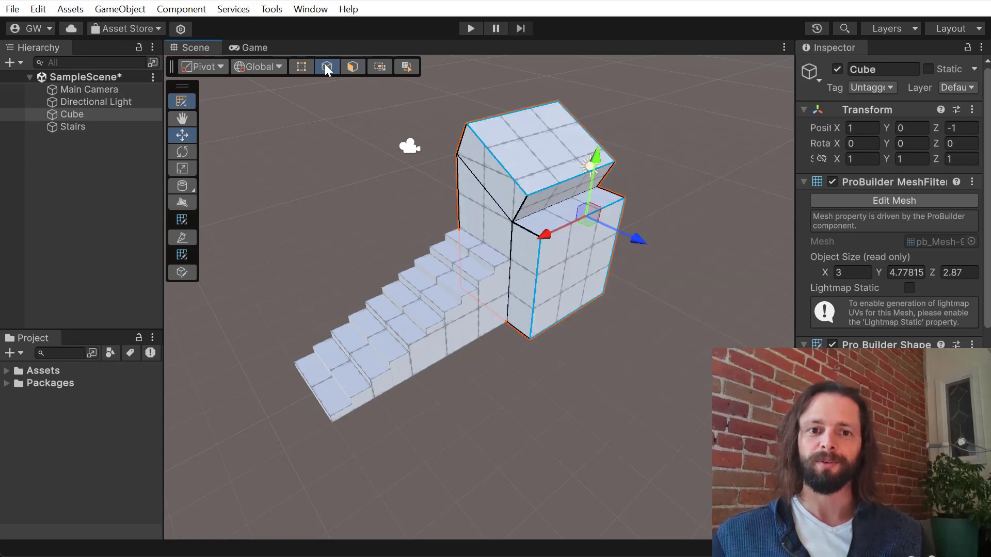
pyautogui.click(558, 180)
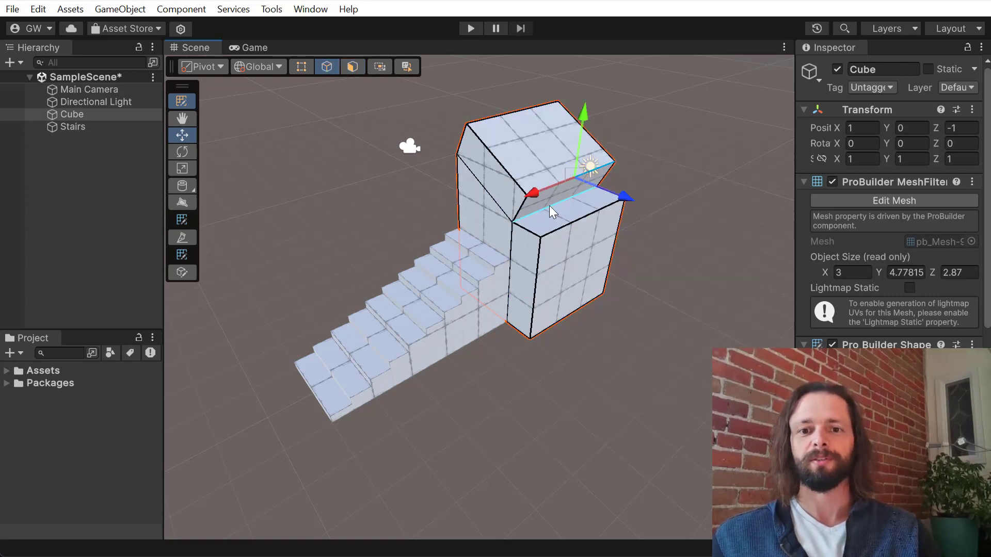
# View the edge actions, return to GameObject mode, and open the Cube's scene context menu
pyautogui.rightClick(639, 187)
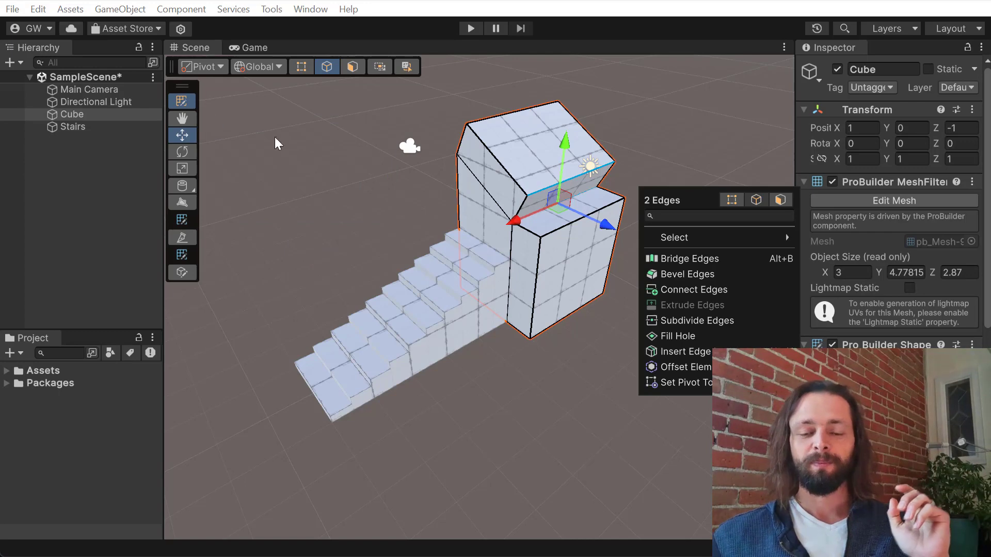
pyautogui.click(184, 100)
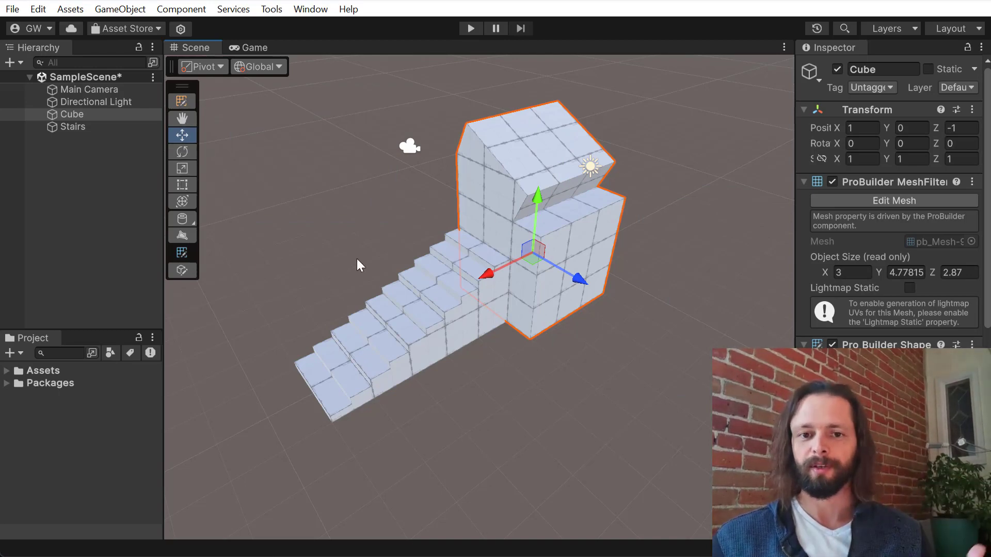
pyautogui.rightClick(343, 210)
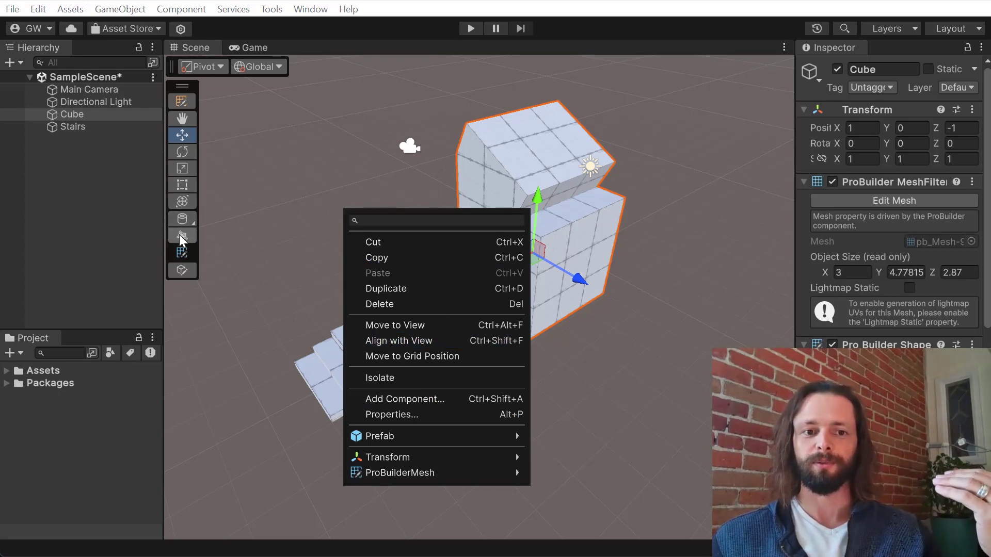
# Reopen the Cube's context menu to browse its ProBuilderMesh submenu, then close it and deselect
pyautogui.click(249, 258)
pyautogui.hotkey('ctrl', 'z')
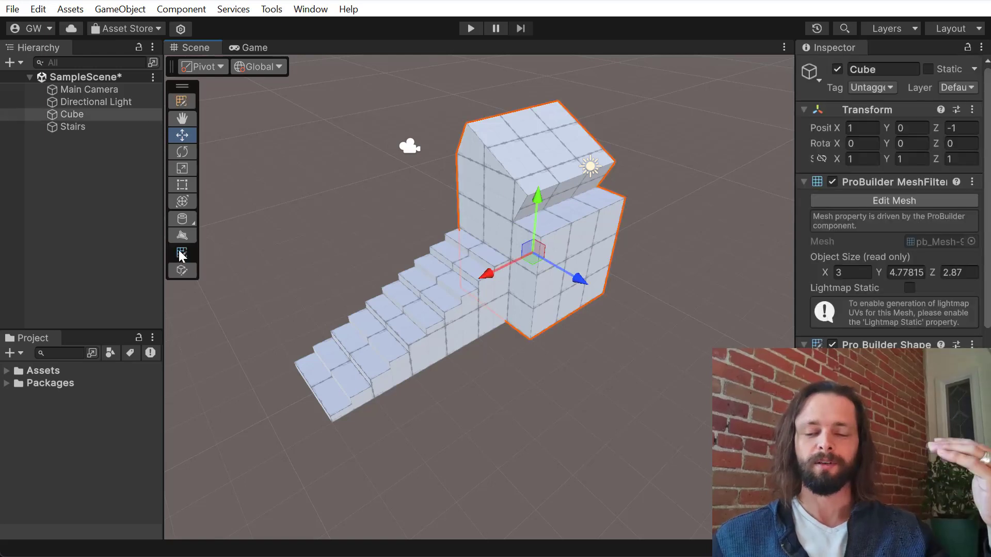
pyautogui.rightClick(292, 191)
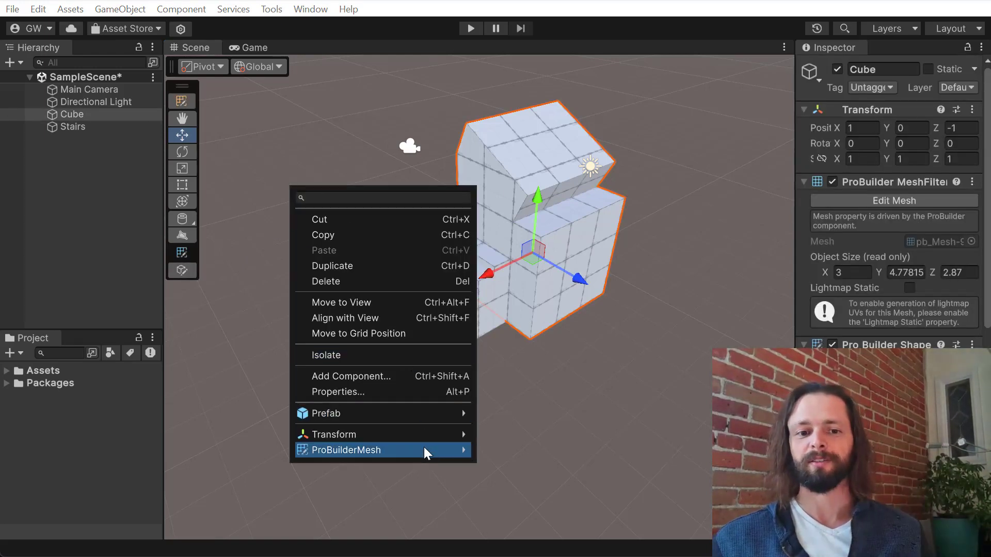
pyautogui.moveTo(424, 451)
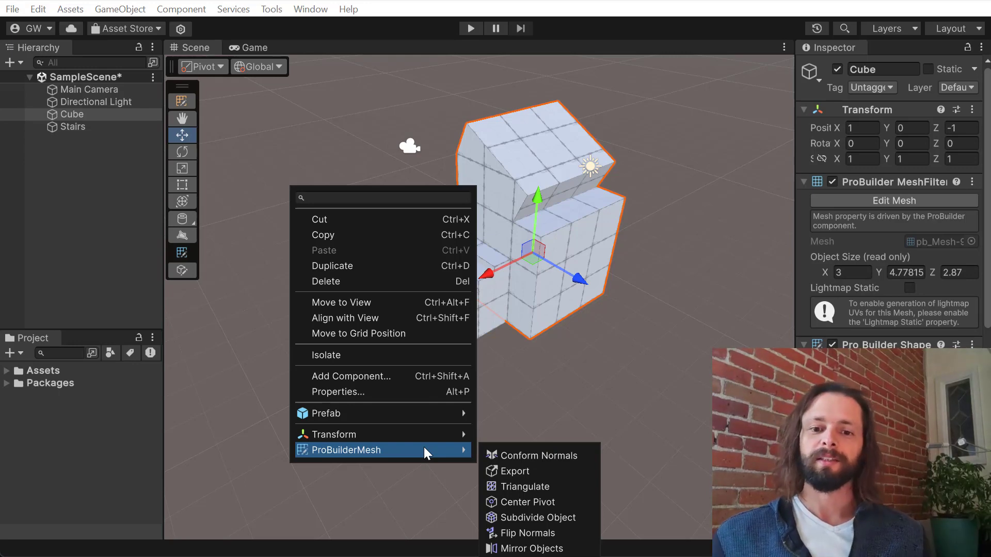
pyautogui.rightClick(309, 104)
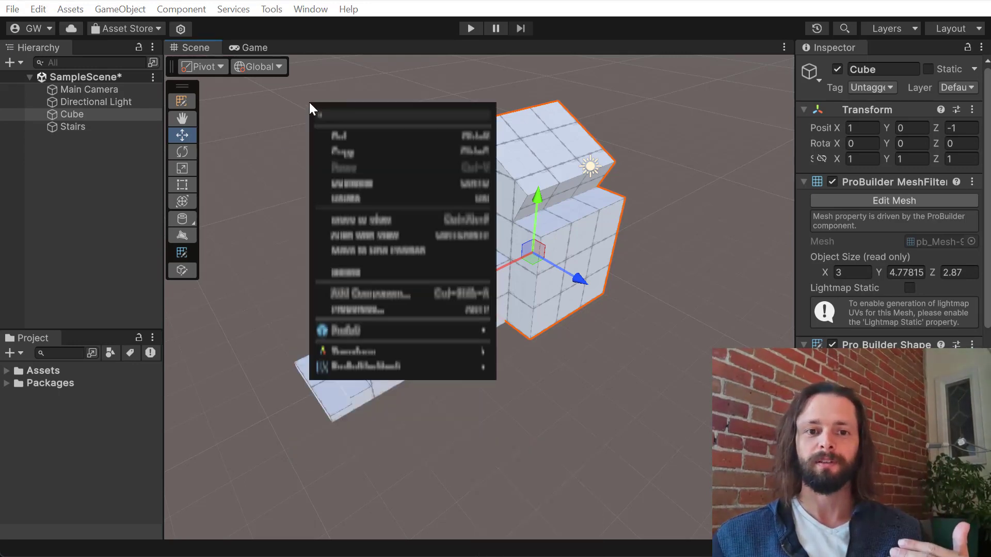
pyautogui.moveTo(448, 364)
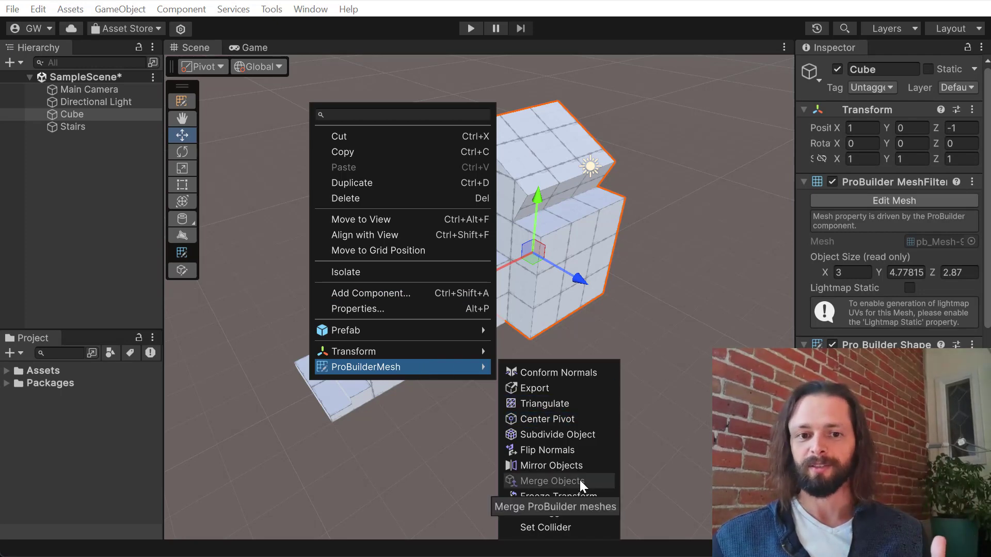
pyautogui.click(518, 467)
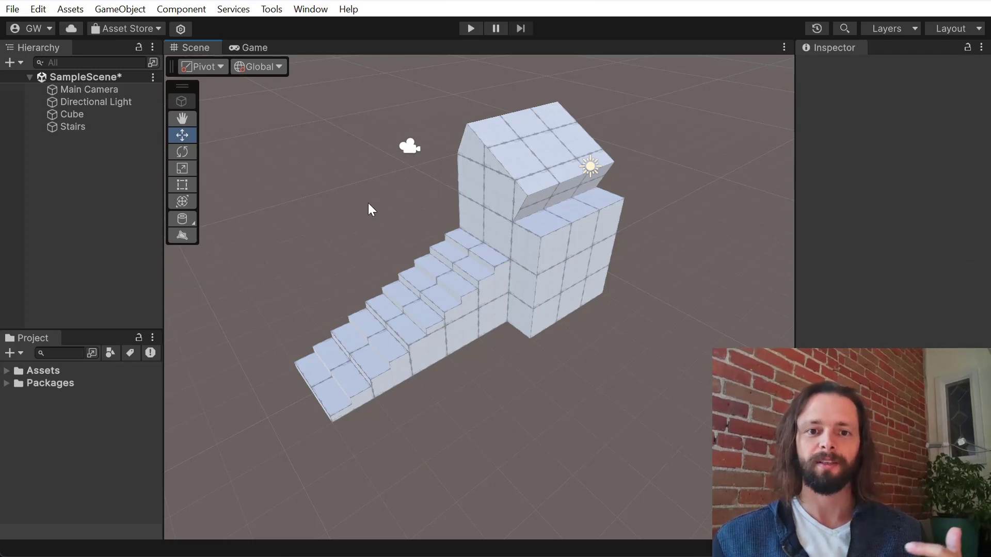
pyautogui.click(410, 148)
pyautogui.rightClick(312, 176)
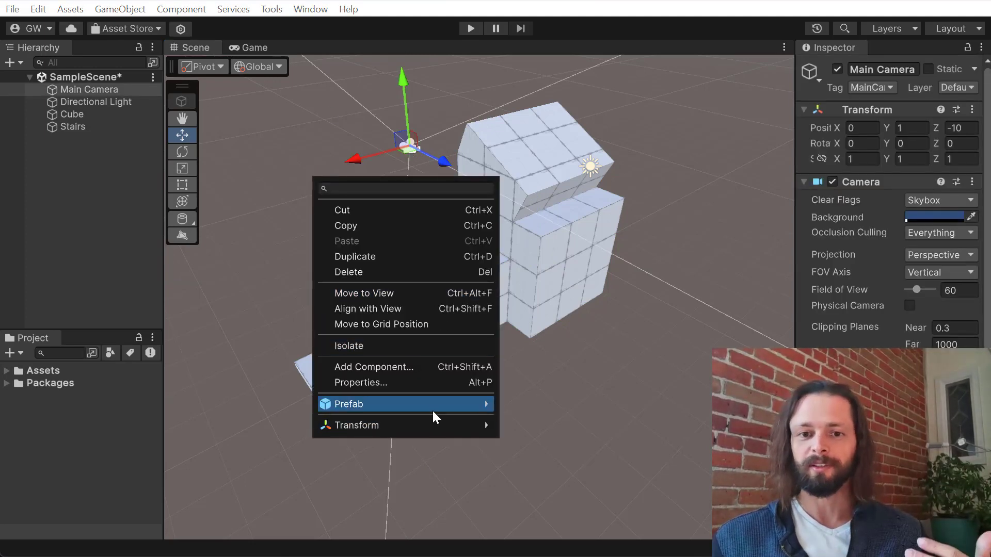
pyautogui.click(511, 149)
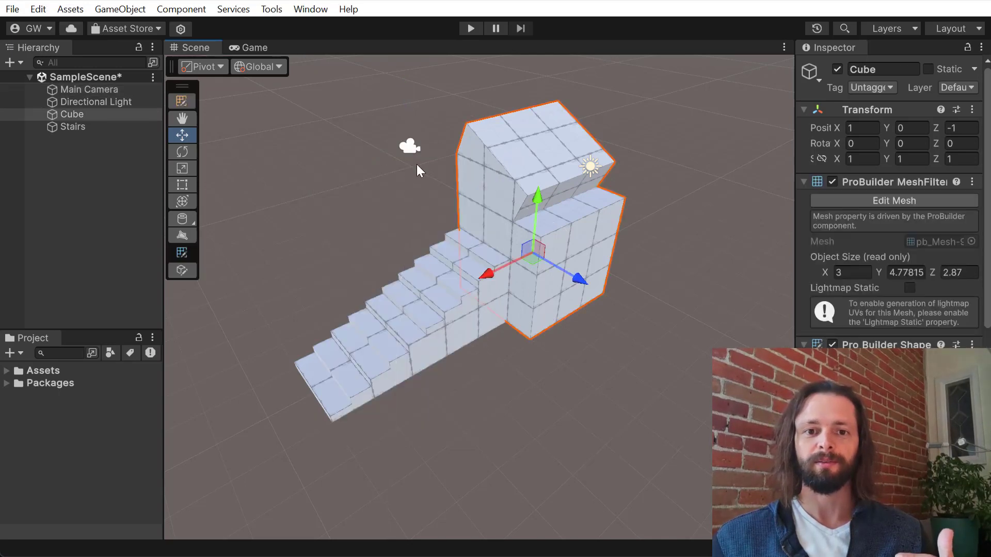
pyautogui.rightClick(420, 176)
pyautogui.moveTo(556, 430)
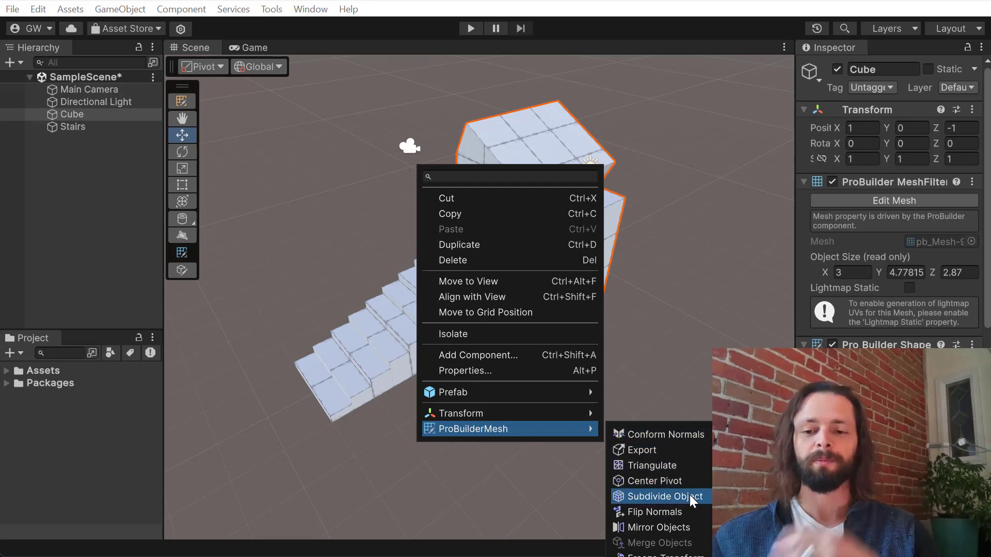
pyautogui.click(317, 253)
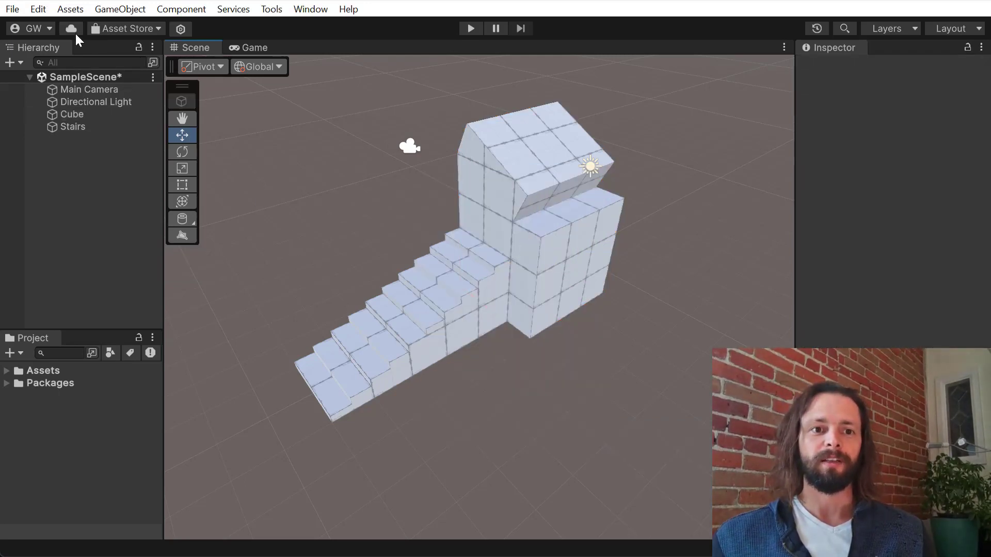
# Create a new Cube from GameObject > 3D Object and move it to open ground
pyautogui.click(116, 10)
pyautogui.moveTo(209, 84)
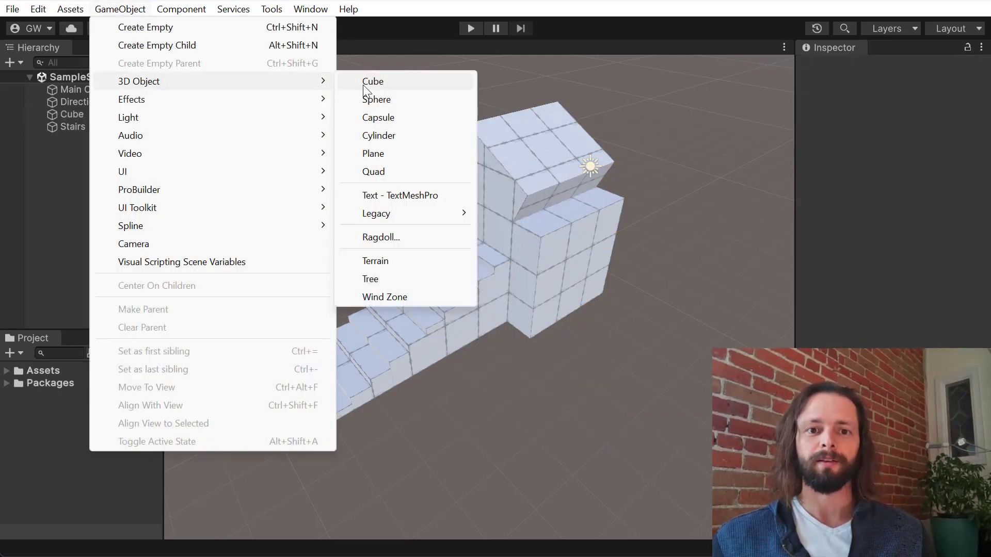
pyautogui.click(366, 82)
pyautogui.moveTo(478, 303); pyautogui.dragTo(522, 419)
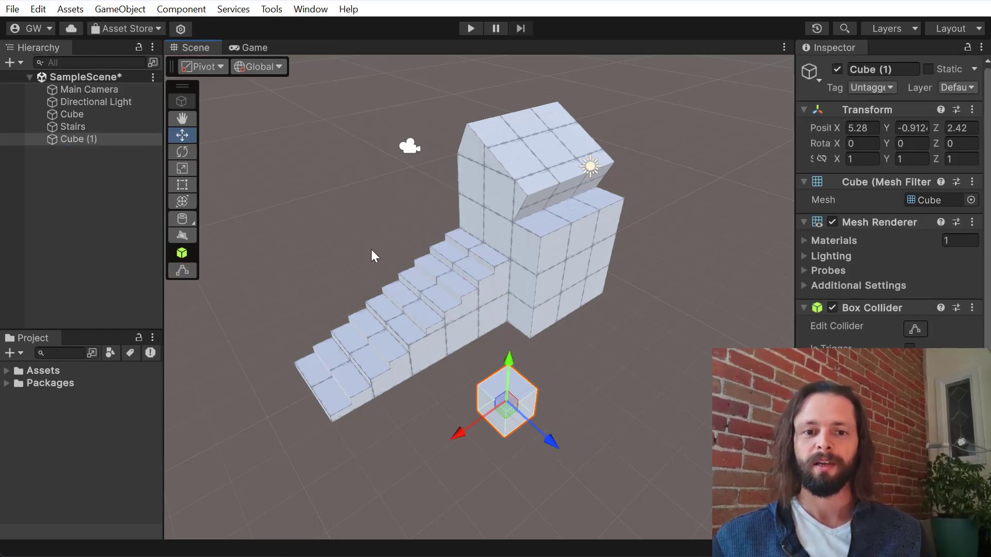
# ProBuilderize the new cube via its MeshFilter context menu and validate the conversion
pyautogui.rightClick(377, 226)
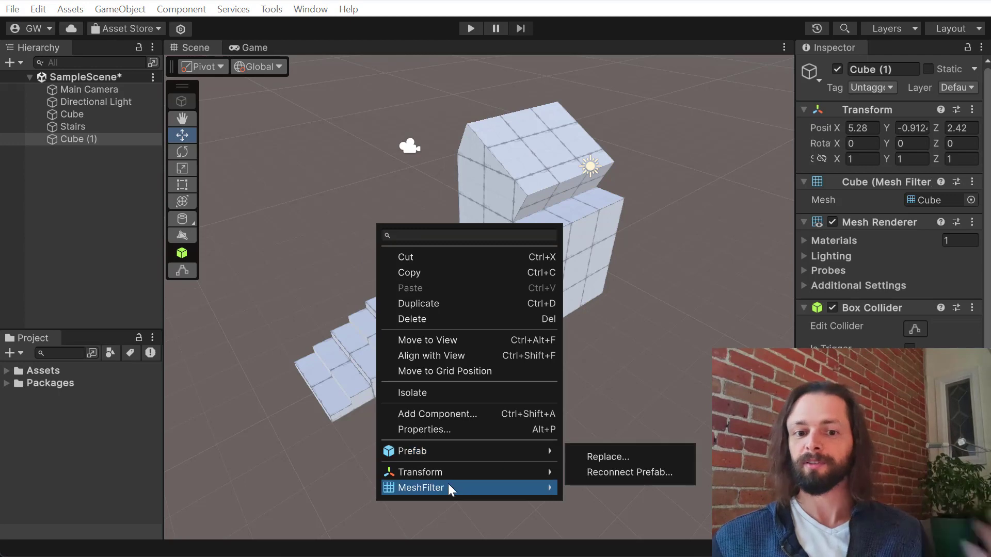
pyautogui.moveTo(448, 486)
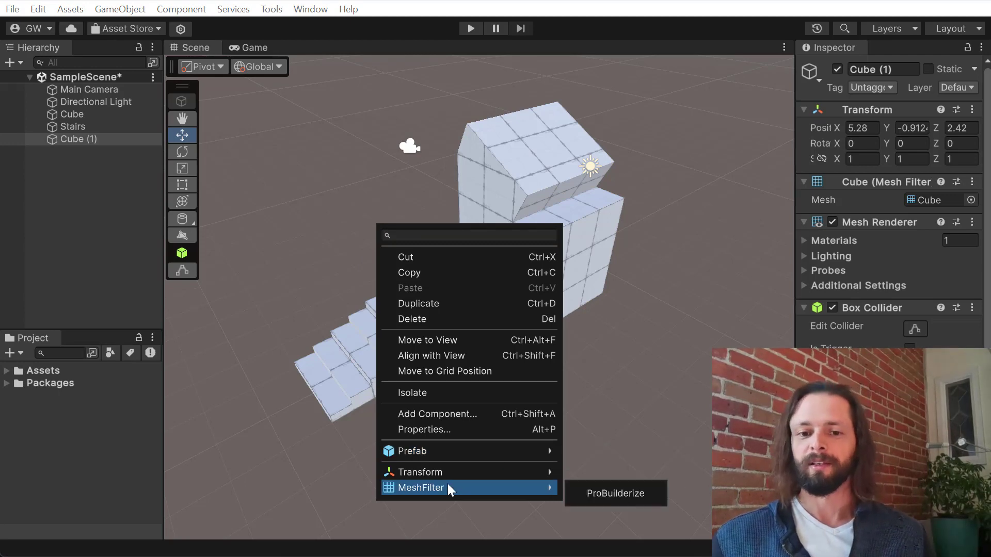
pyautogui.click(631, 493)
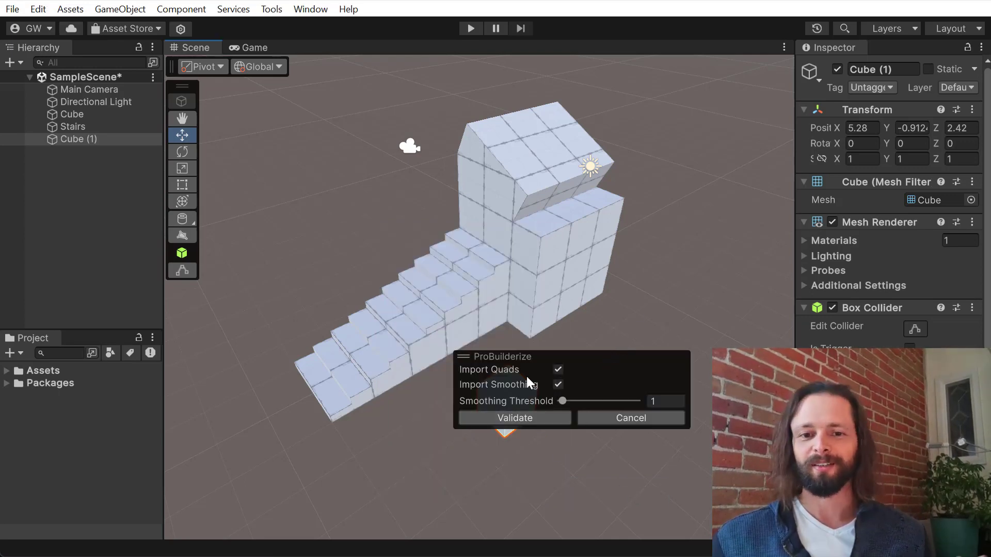
pyautogui.moveTo(559, 355); pyautogui.dragTo(621, 246)
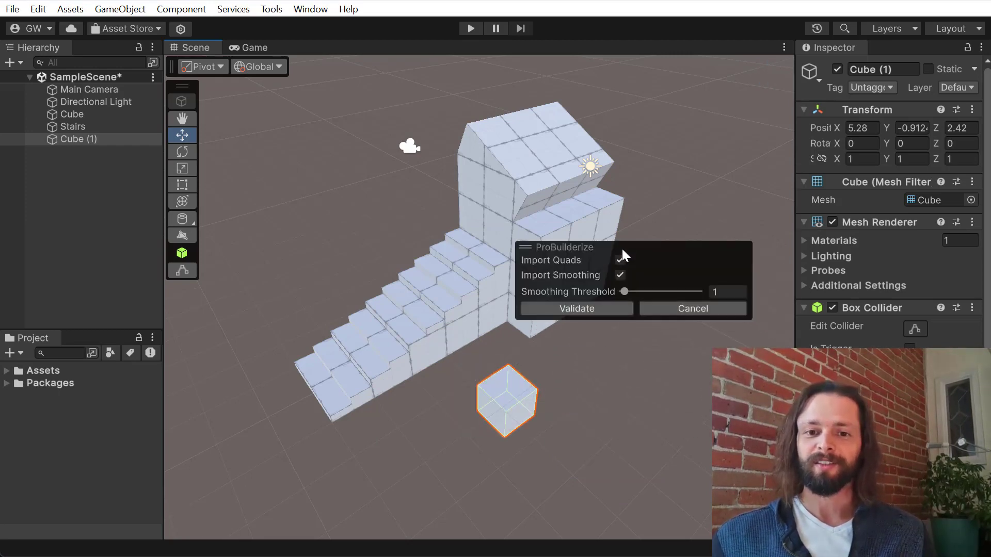
pyautogui.click(615, 308)
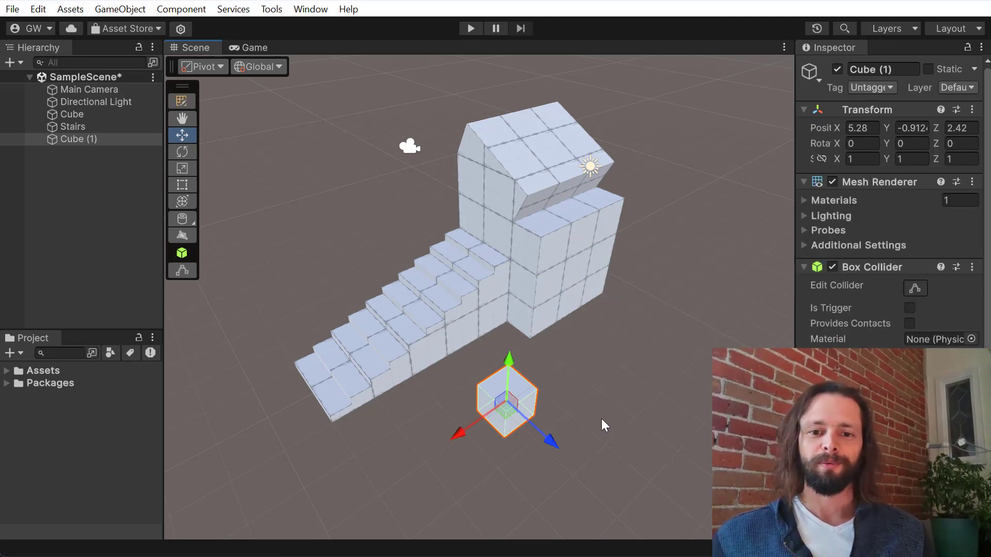
# Browse the small cube's ProBuilderMesh context menu and close it without applying anything
pyautogui.rightClick(336, 158)
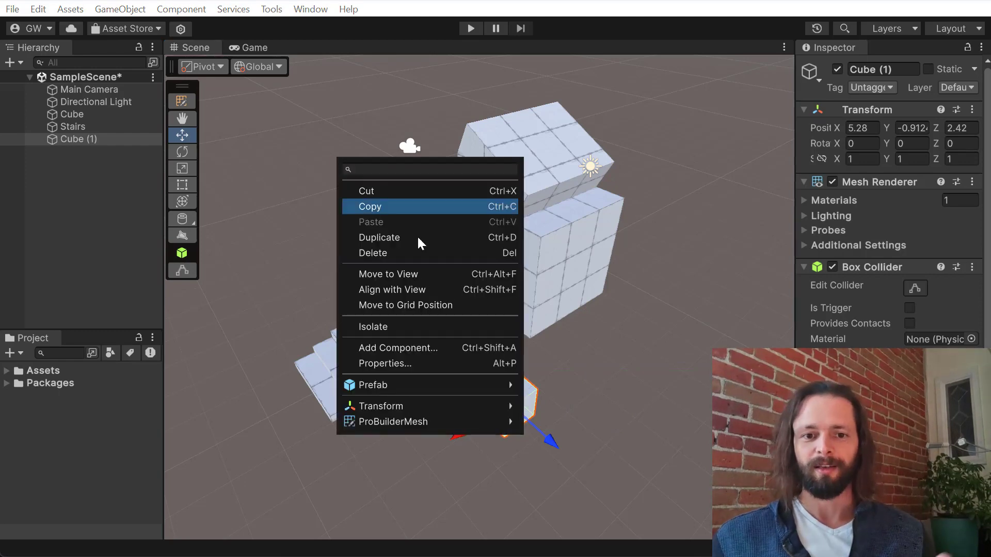
pyautogui.moveTo(411, 424)
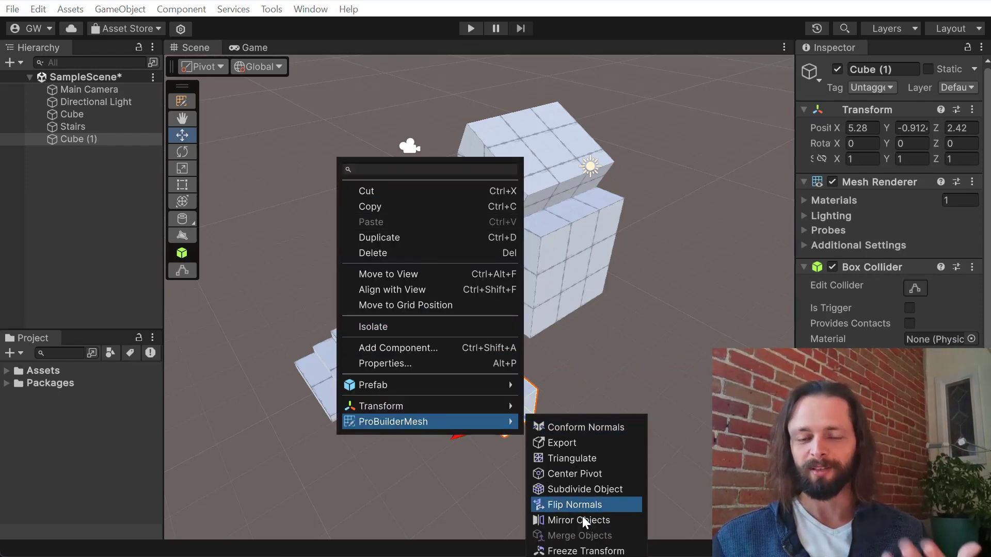
pyautogui.click(609, 342)
# Deselect, then reselect the small cube and delete it
pyautogui.click(603, 340)
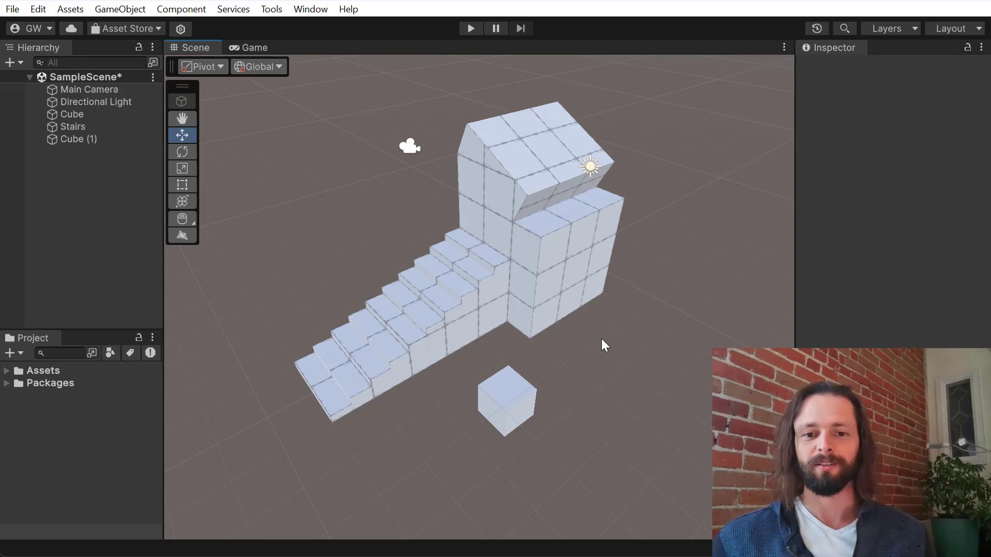
pyautogui.click(514, 395)
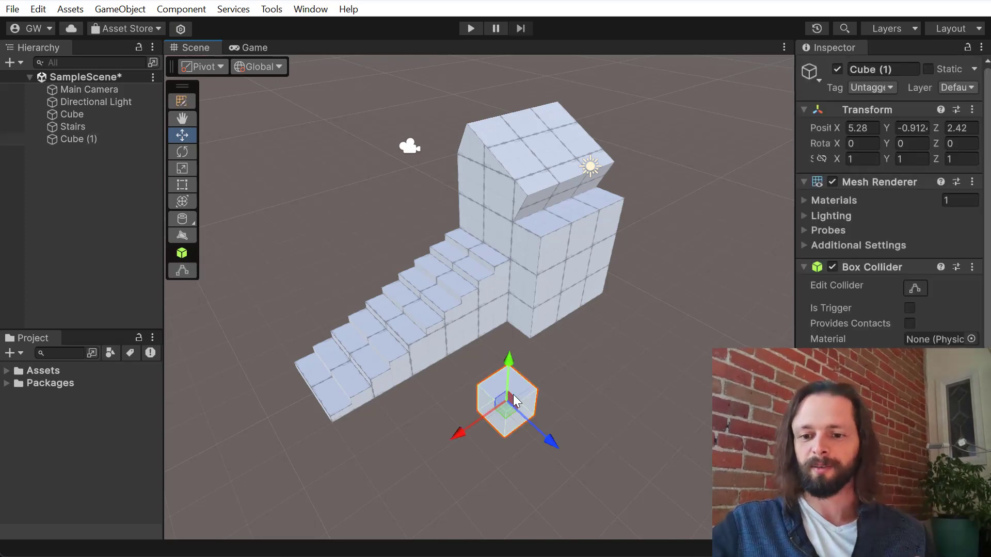
pyautogui.press('Delete')
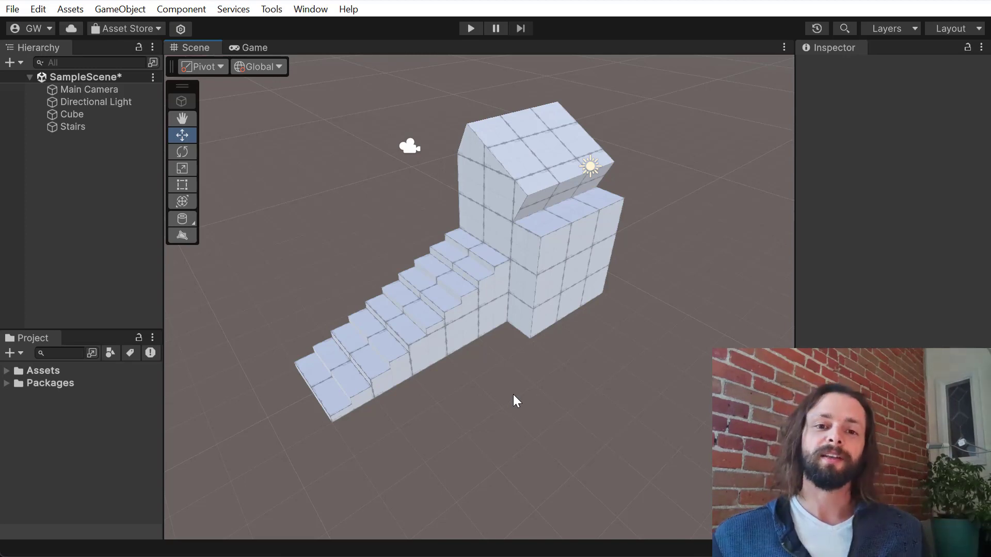
# Draw a spline with the Draw Splines Tool, placing four curved knots beside the stairs, then deselect
pyautogui.click(133, 10)
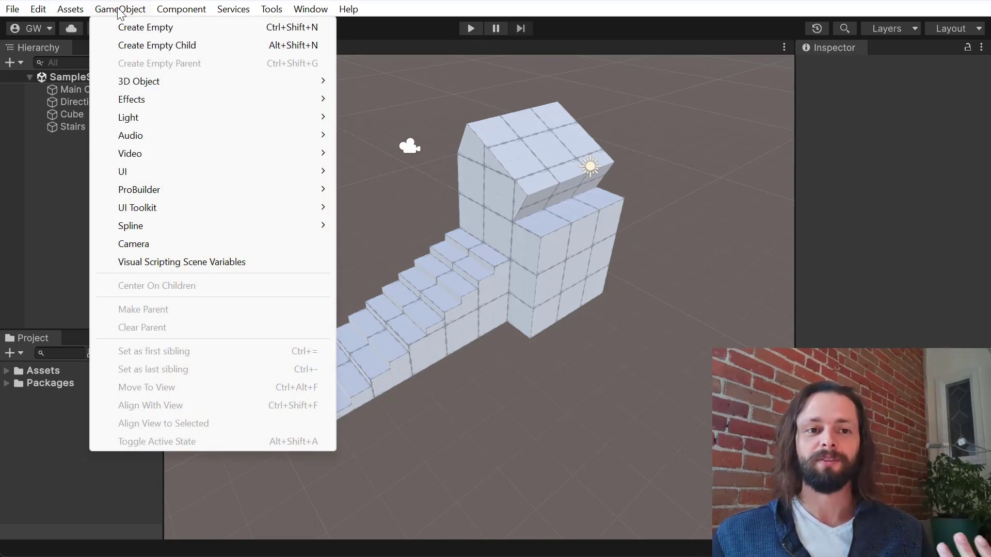
pyautogui.moveTo(161, 227)
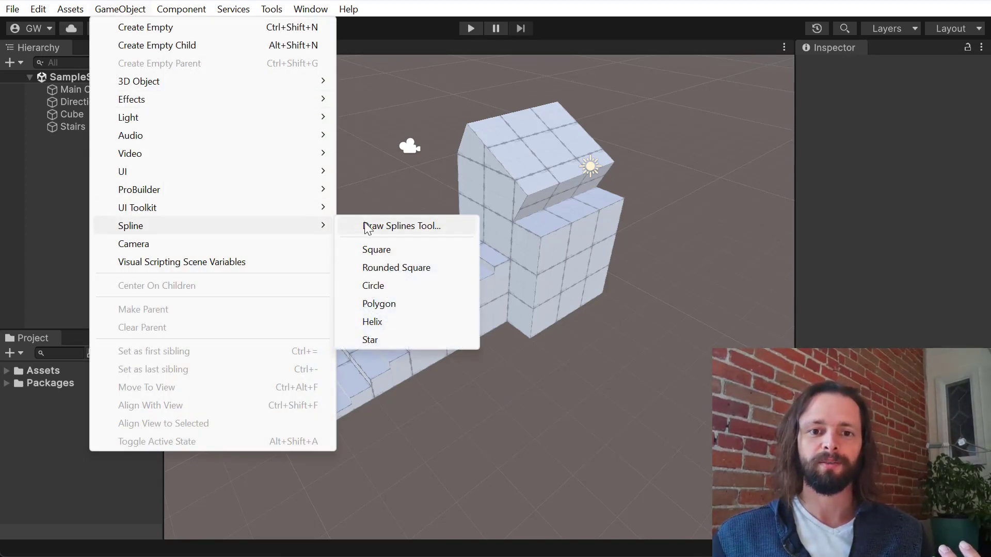
pyautogui.click(364, 223)
pyautogui.click(285, 229)
pyautogui.click(230, 314)
pyautogui.moveTo(211, 439)
pyautogui.mouseDown()
pyautogui.moveTo(254, 482)
pyautogui.moveTo(311, 501)
pyautogui.mouseUp()
pyautogui.moveTo(388, 460)
pyautogui.mouseDown()
pyautogui.moveTo(460, 413)
pyautogui.moveTo(436, 428)
pyautogui.mouseUp()
pyautogui.moveTo(526, 400); pyautogui.dragTo(573, 473)
pyautogui.press('Escape')
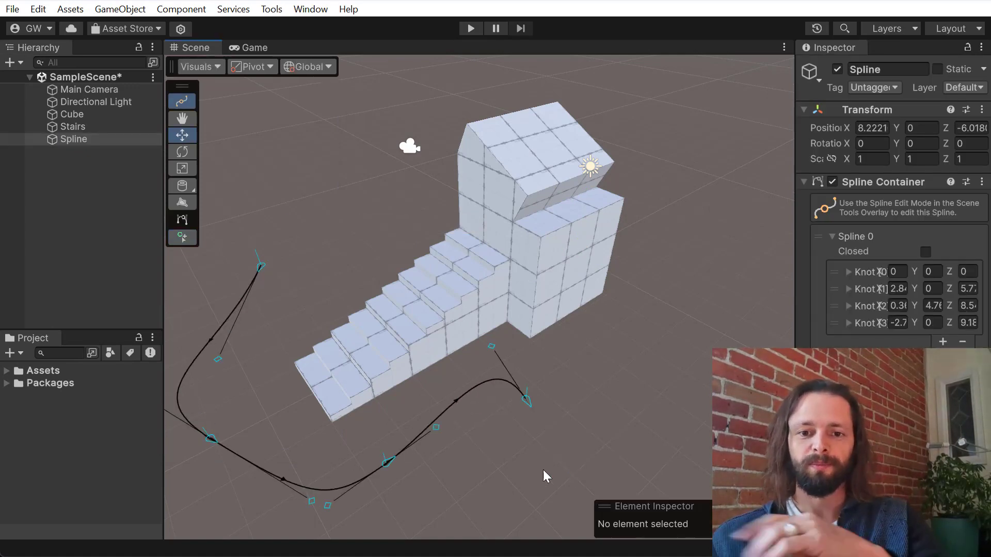
pyautogui.moveTo(402, 342); pyautogui.dragTo(430, 334, button='middle')
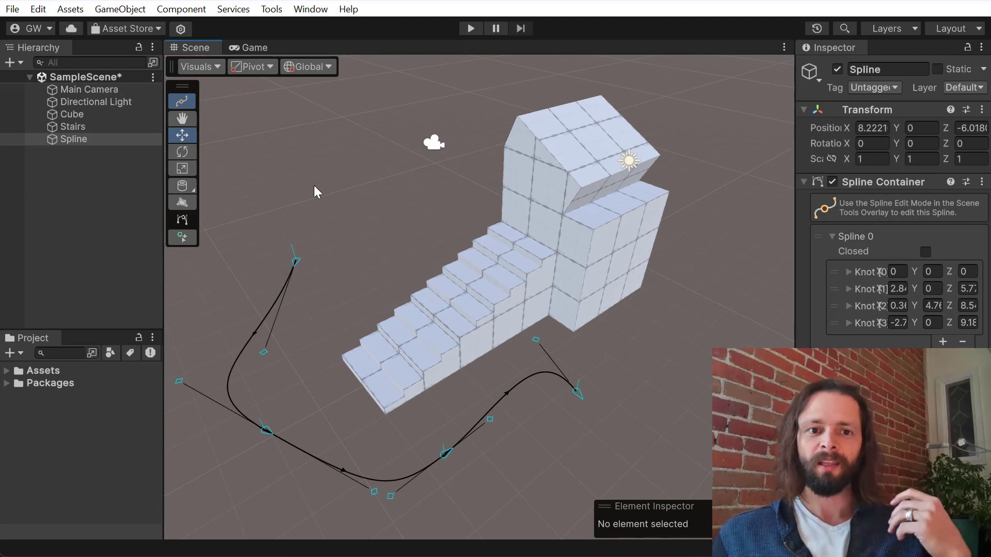
pyautogui.click(283, 162)
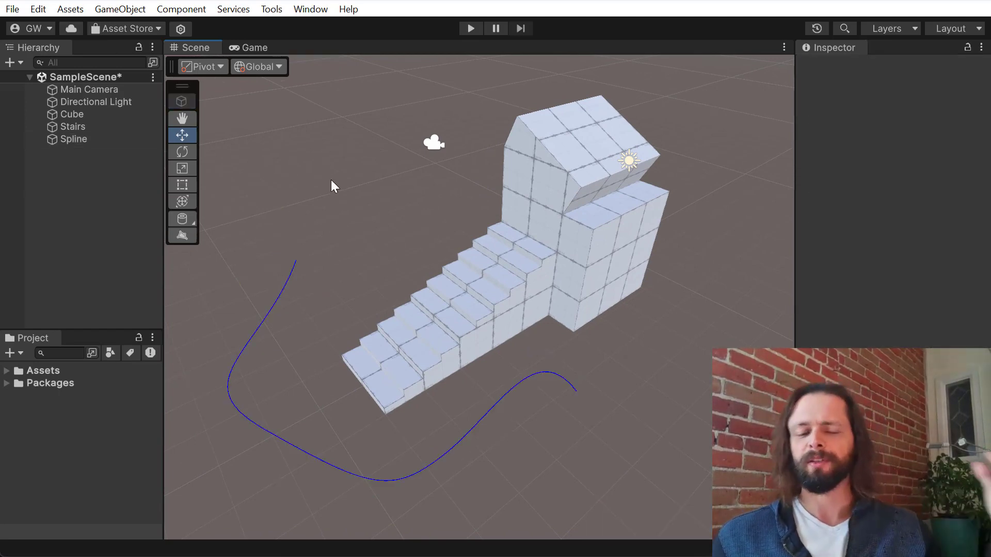
pyautogui.click(551, 181)
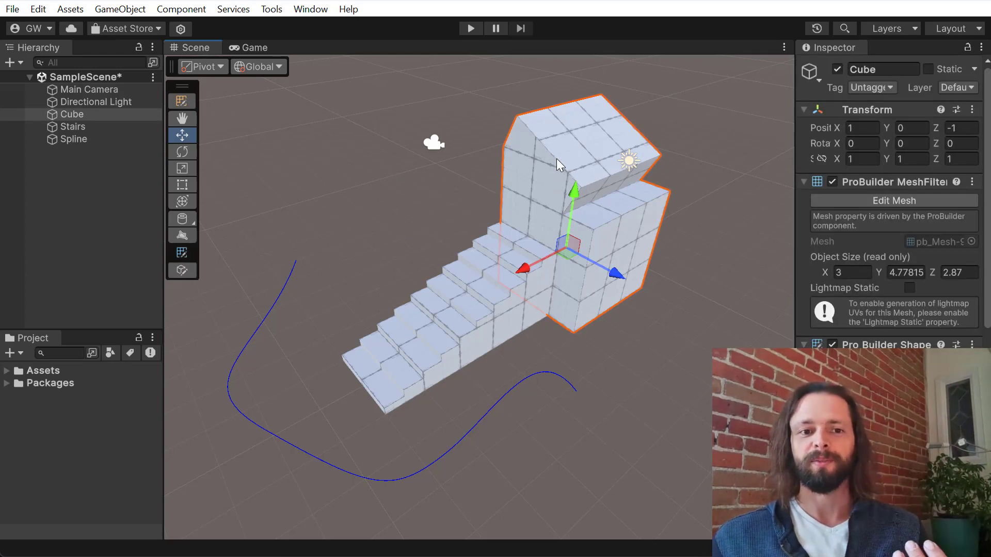
pyautogui.click(183, 101)
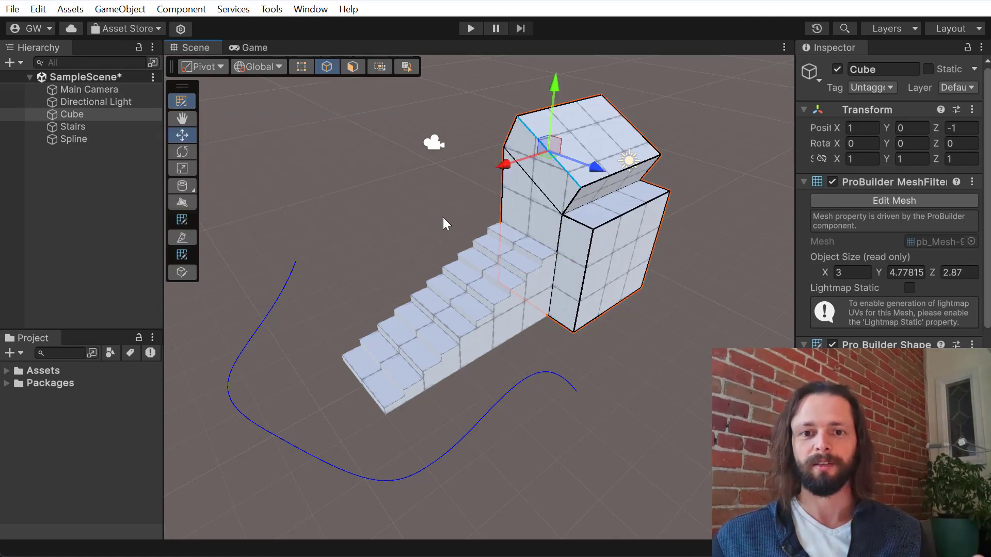
pyautogui.moveTo(369, 99); pyautogui.dragTo(689, 346)
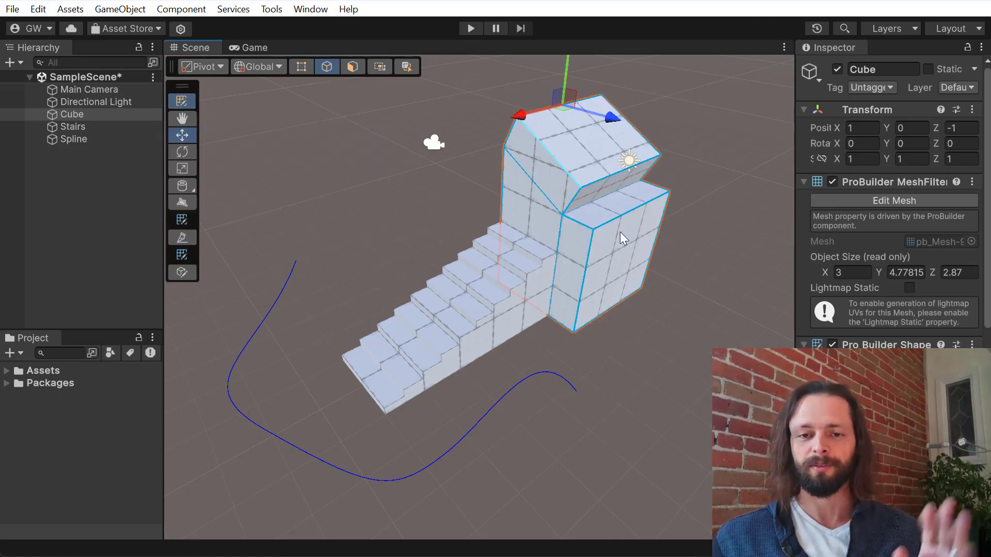
pyautogui.click(182, 101)
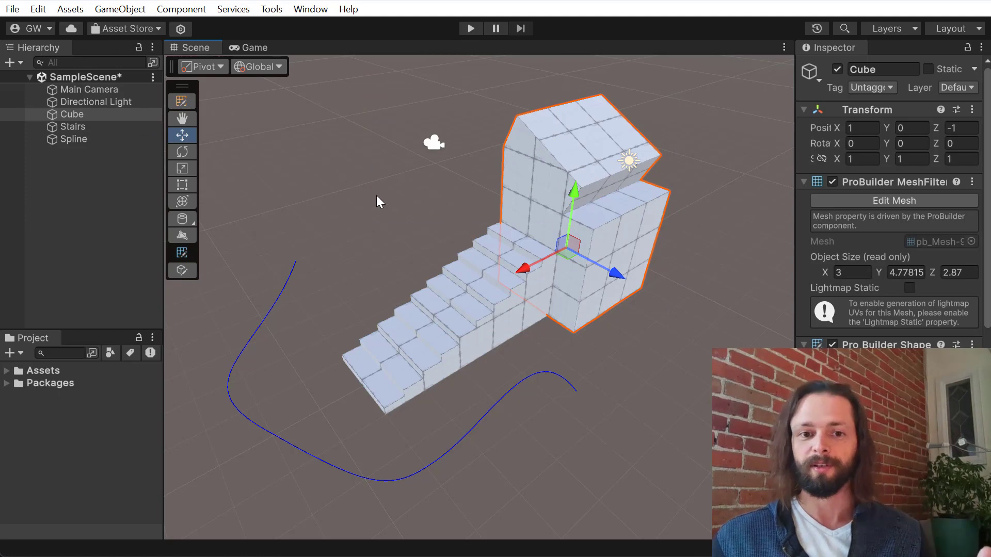
pyautogui.click(286, 281)
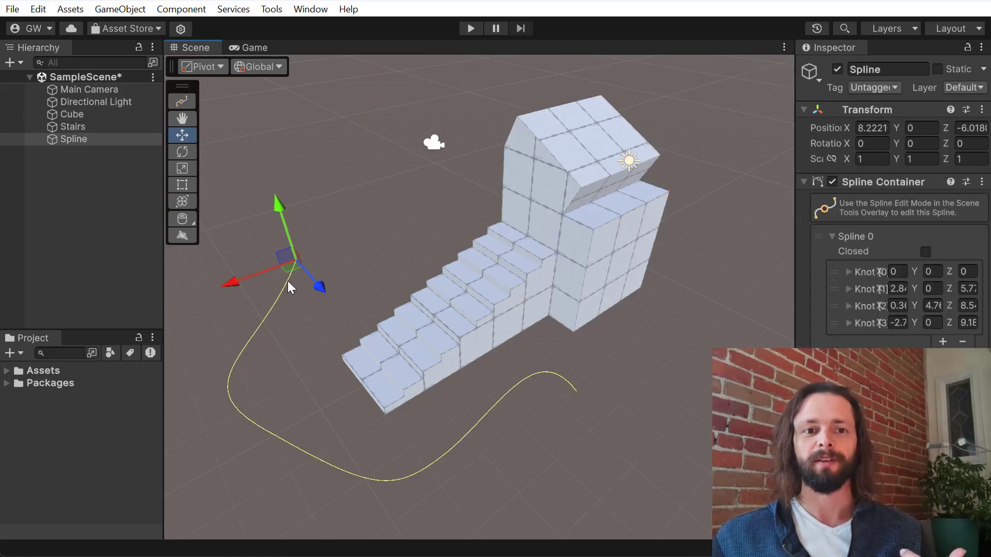
pyautogui.click(181, 101)
pyautogui.moveTo(278, 212); pyautogui.dragTo(670, 487)
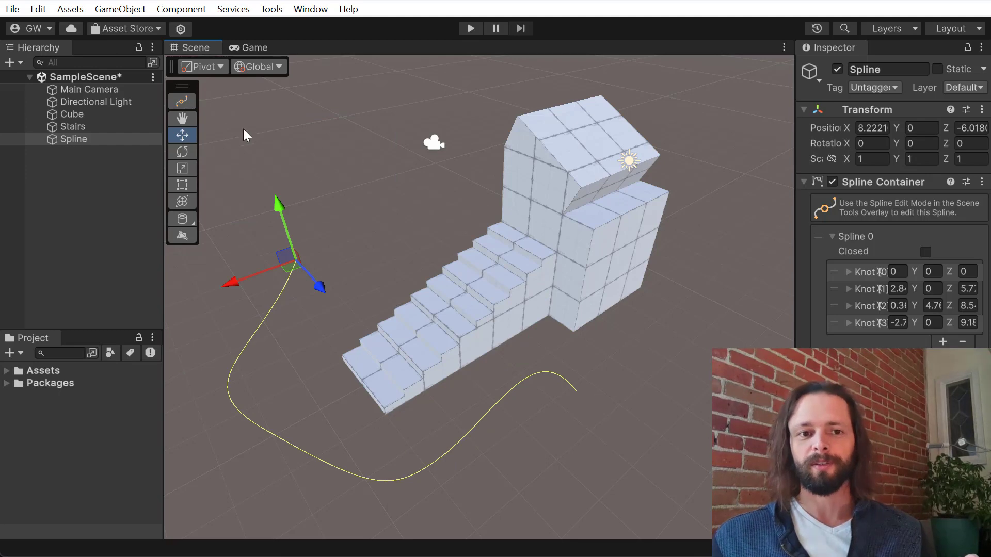
pyautogui.click(242, 90)
pyautogui.click(209, 68)
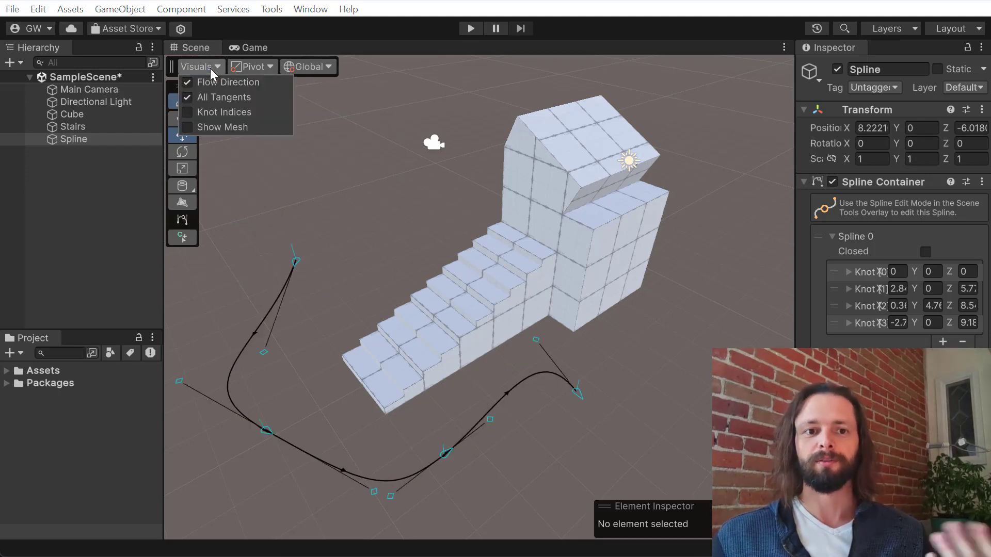
pyautogui.click(178, 102)
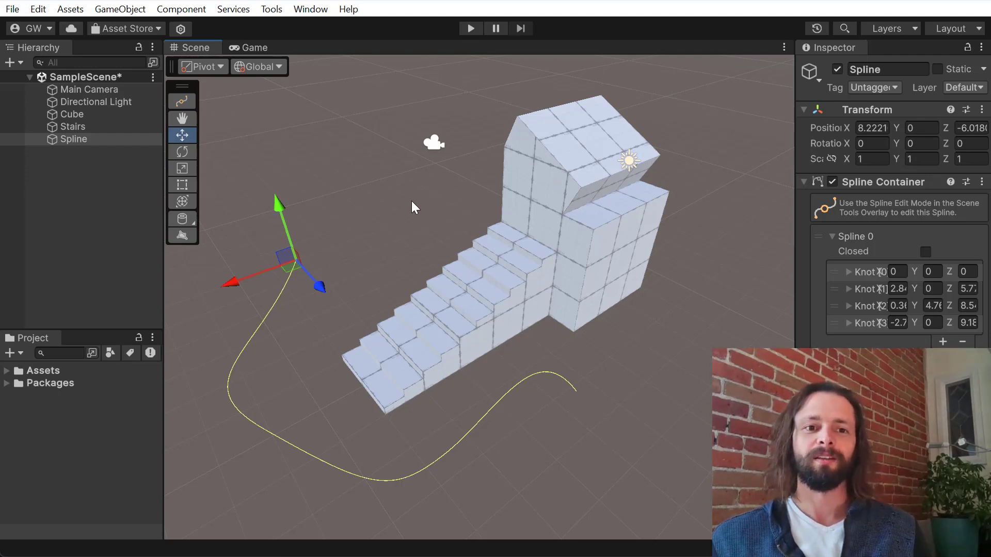
pyautogui.click(370, 202)
pyautogui.click(555, 151)
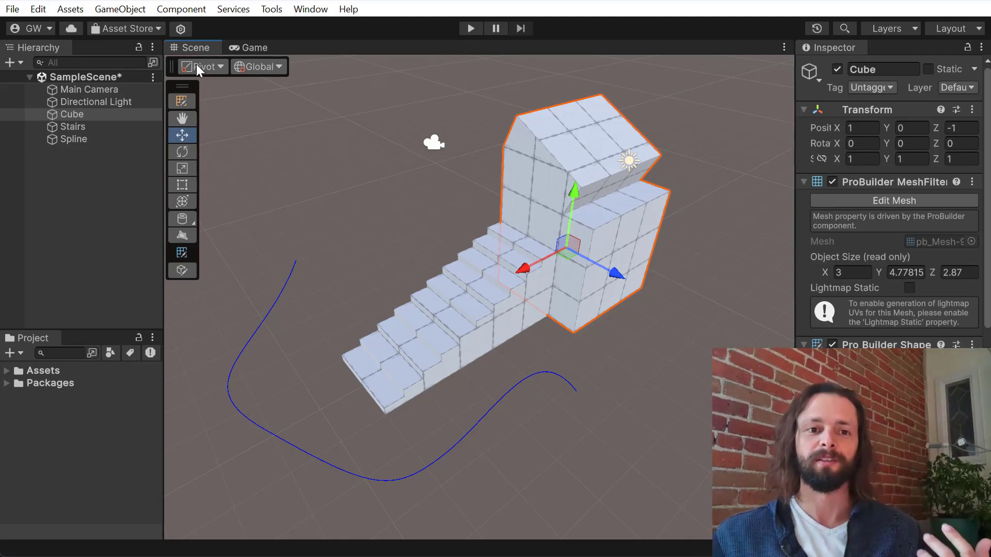
pyautogui.moveTo(187, 88); pyautogui.dragTo(178, 69)
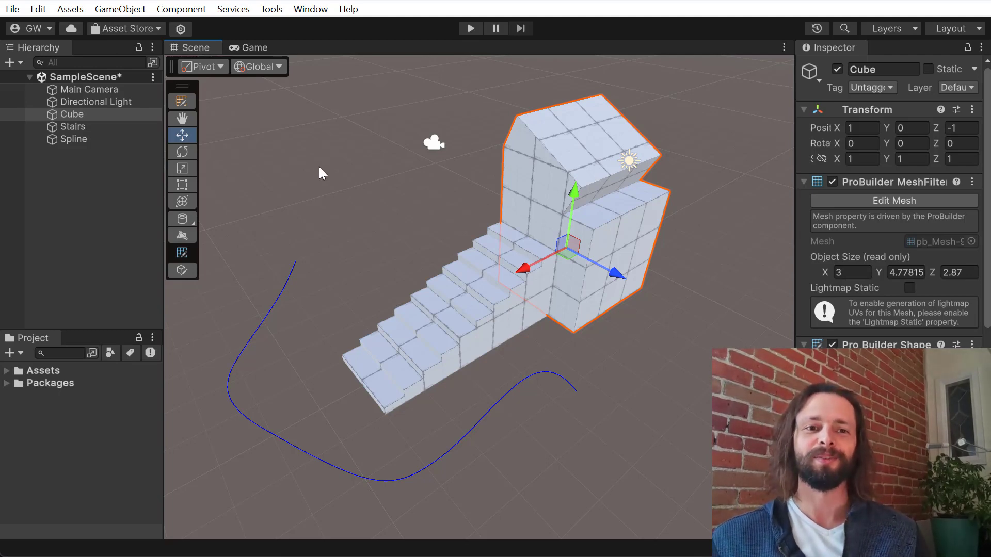
pyautogui.click(357, 228)
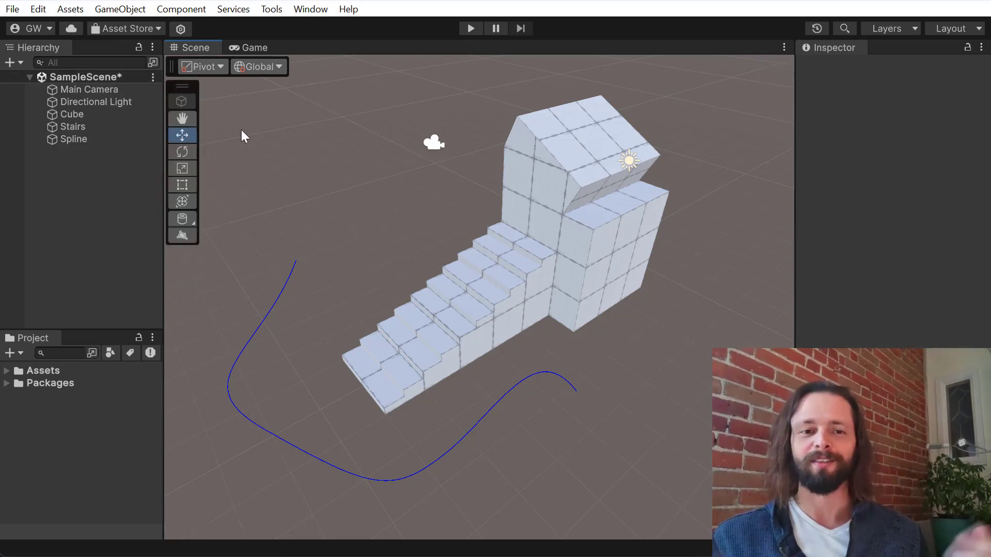
pyautogui.rightClick(188, 82)
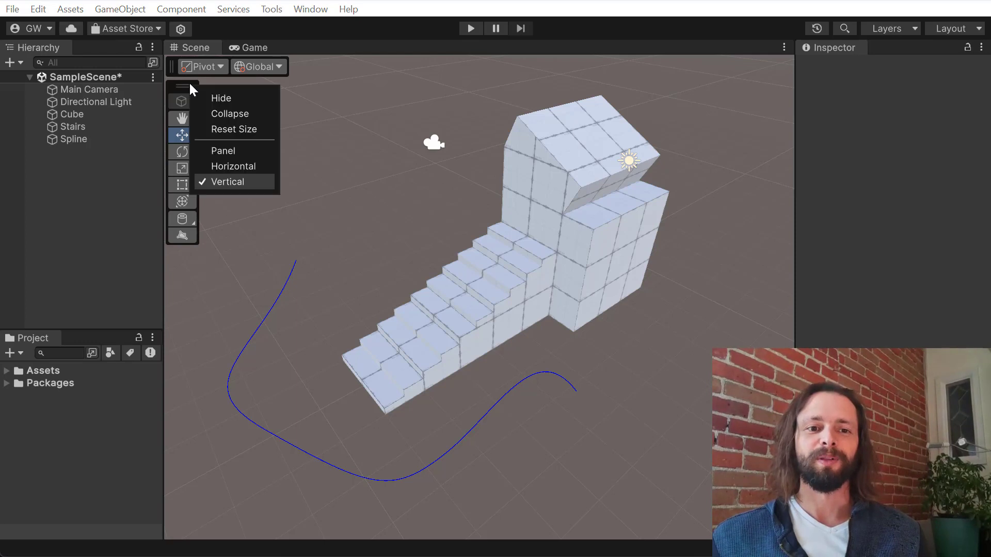
pyautogui.click(238, 146)
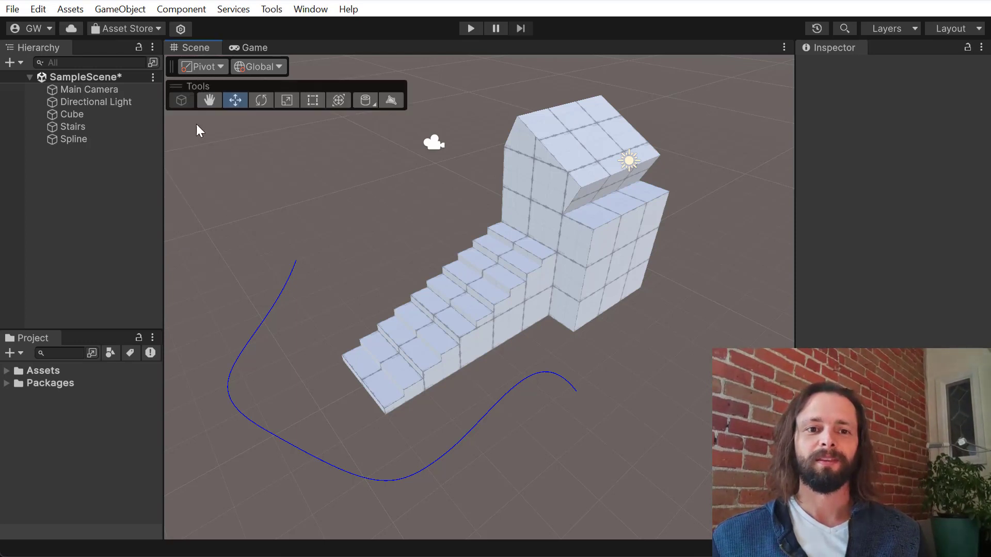
pyautogui.rightClick(186, 84)
pyautogui.click(232, 167)
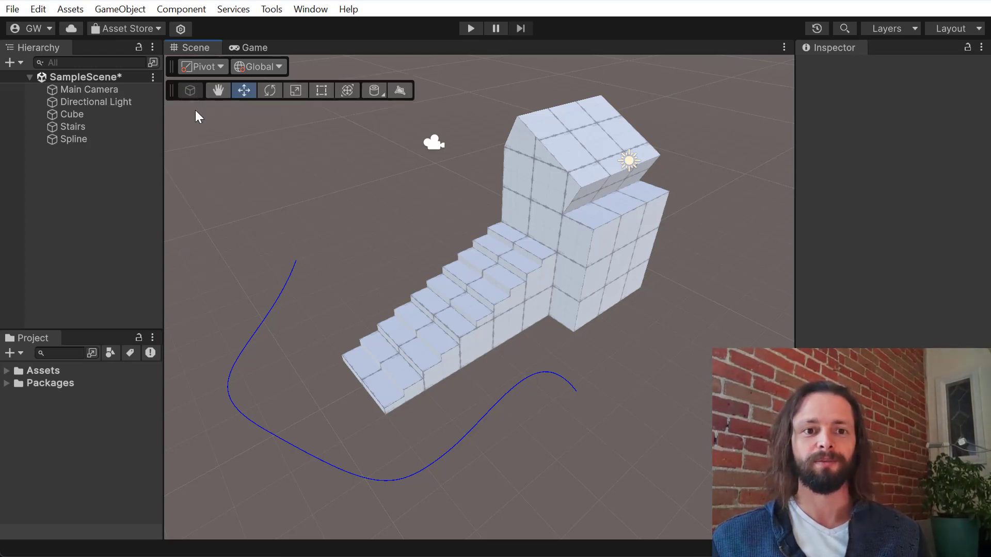
pyautogui.rightClick(176, 91)
pyautogui.click(237, 194)
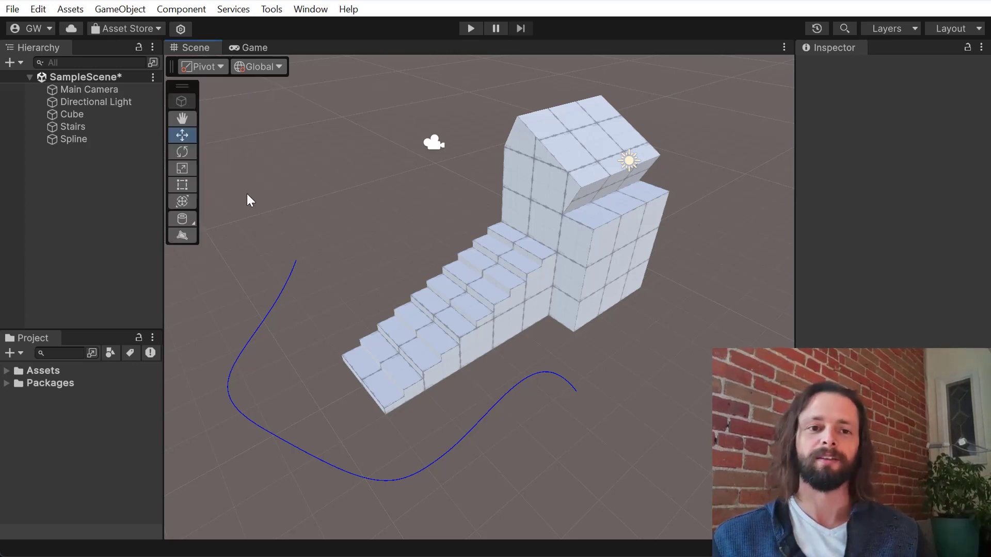
pyautogui.rightClick(184, 85)
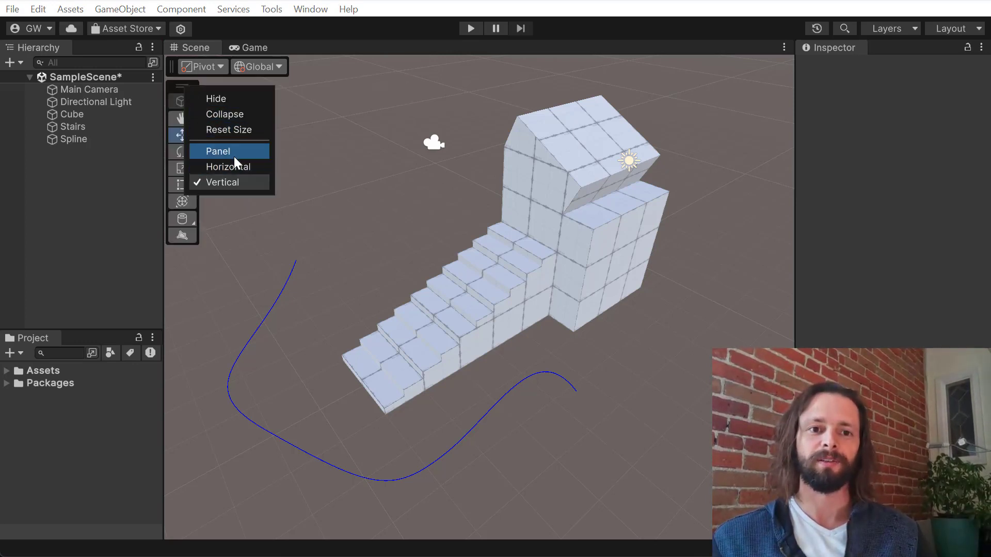
pyautogui.click(233, 156)
pyautogui.moveTo(180, 86); pyautogui.dragTo(396, 49)
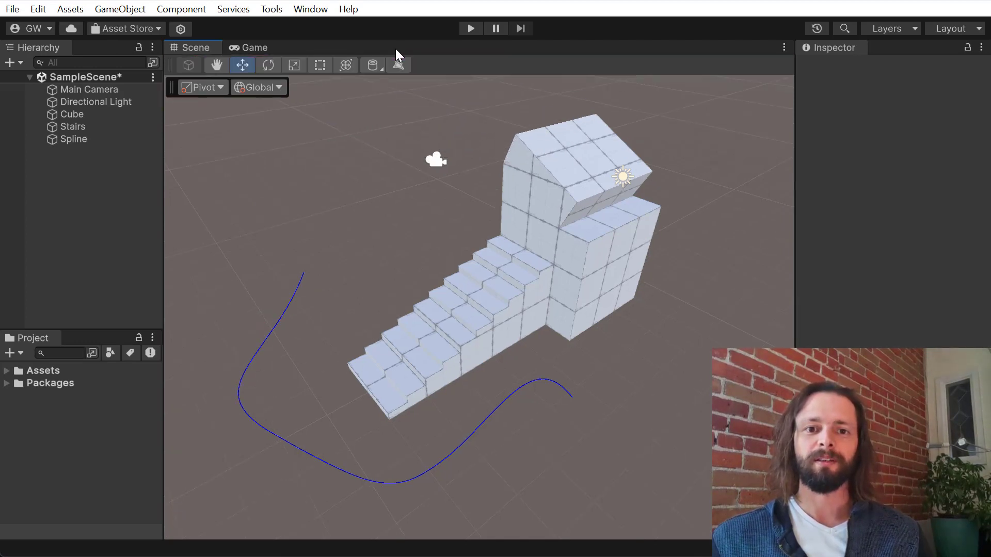
pyautogui.moveTo(171, 64); pyautogui.dragTo(207, 228)
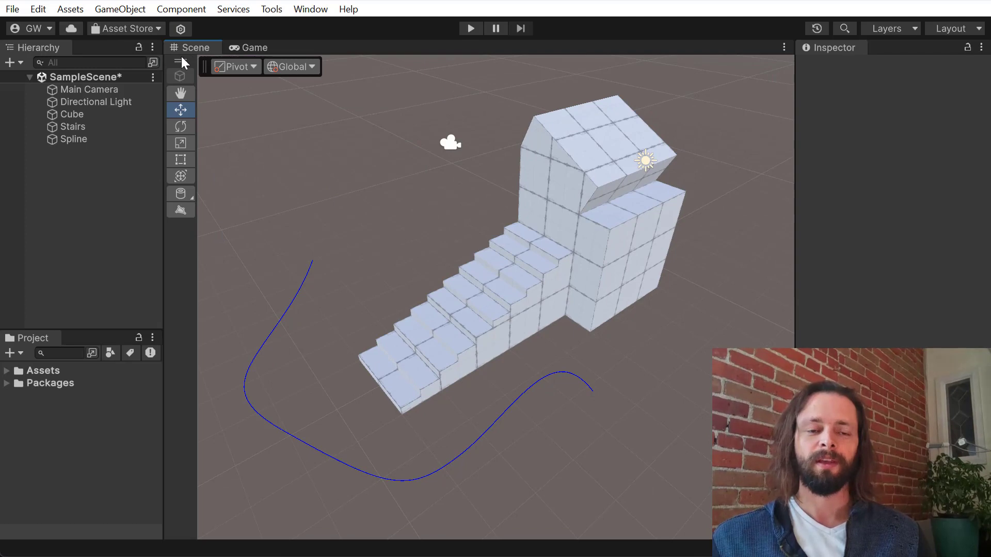
pyautogui.moveTo(181, 58); pyautogui.dragTo(178, 78)
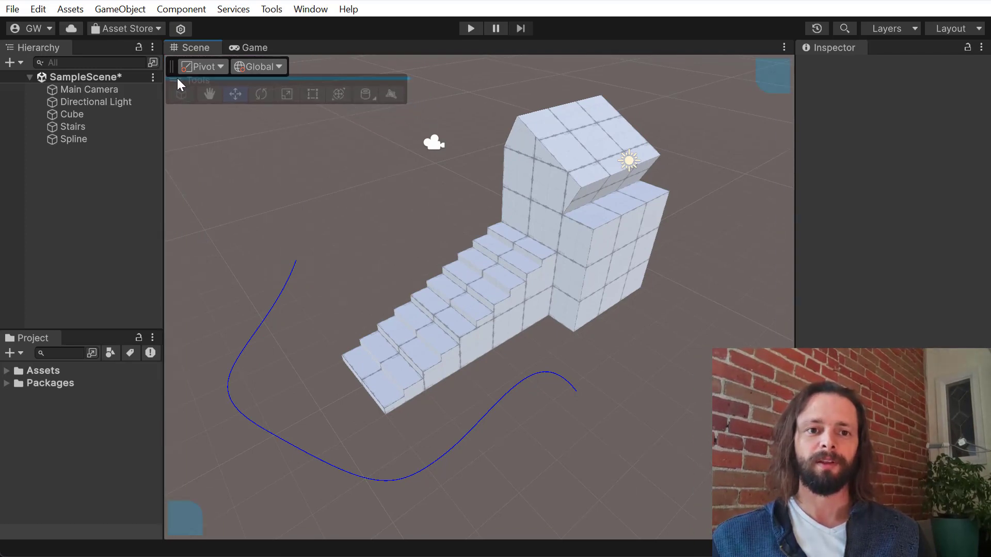
pyautogui.rightClick(178, 82)
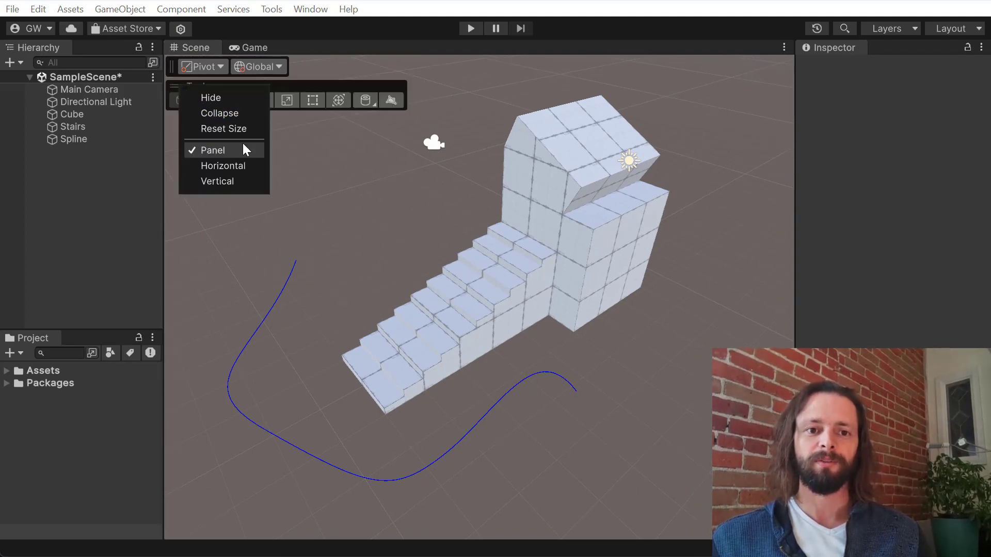
pyautogui.click(246, 181)
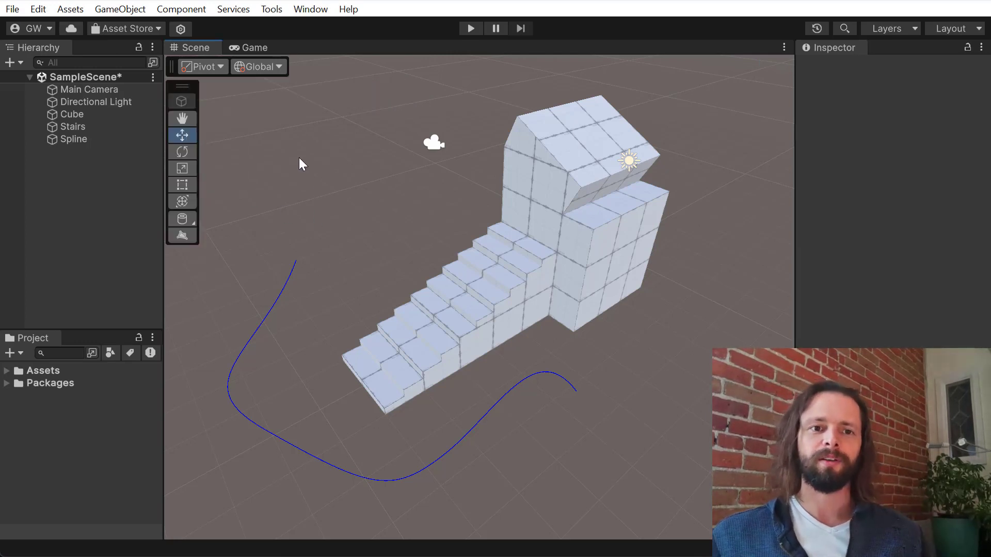
# Select the Stairs and browse their context menu's ProBuilderMesh submenu
pyautogui.click(469, 285)
pyautogui.rightClick(339, 137)
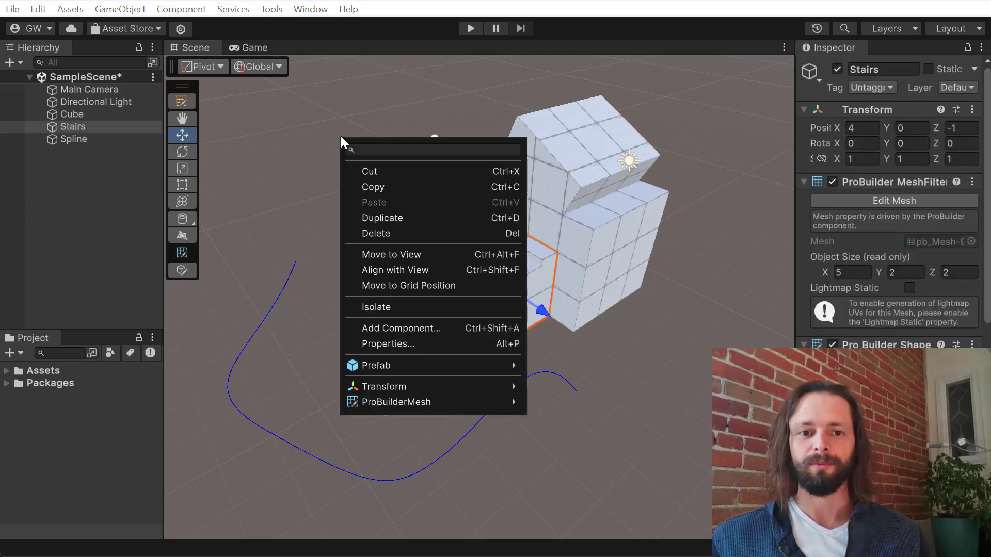
pyautogui.moveTo(462, 398)
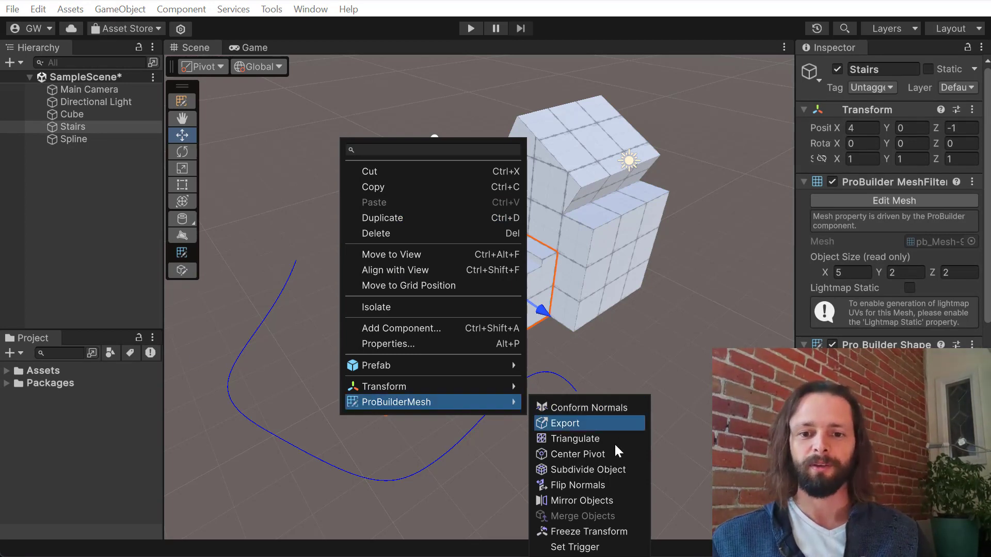
# Select the sloped-roof Cube and toggle the Edit Shape tool on and off
pyautogui.click(597, 153)
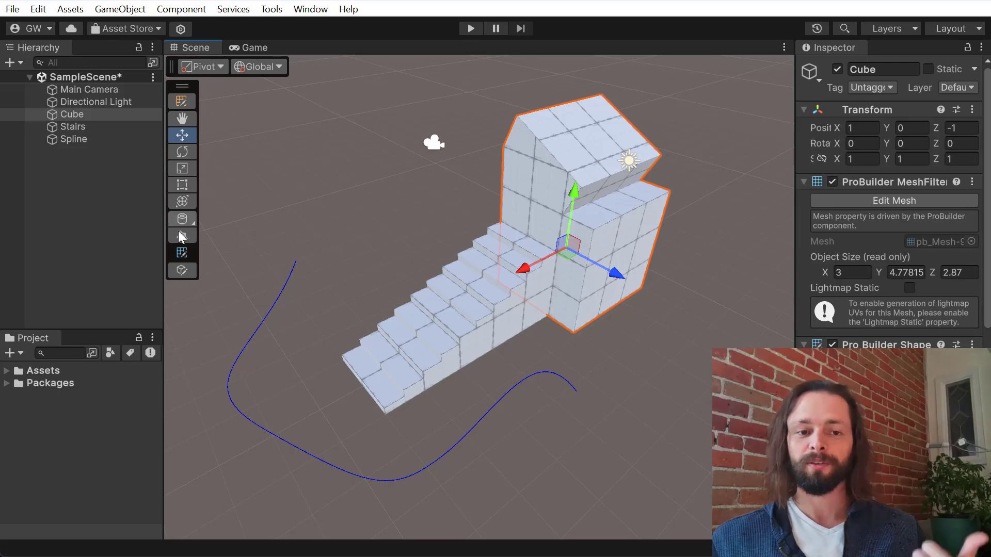
pyautogui.click(187, 271)
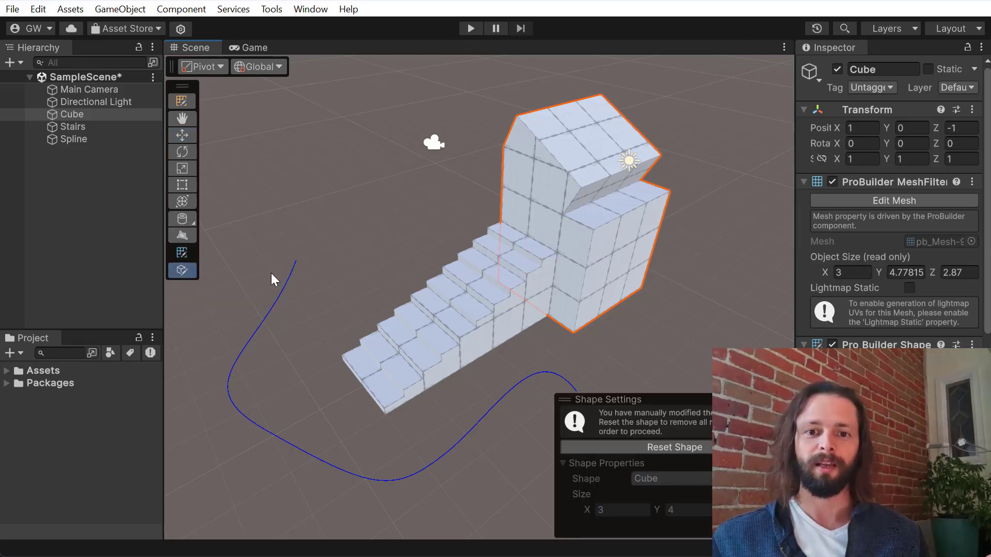
pyautogui.click(187, 271)
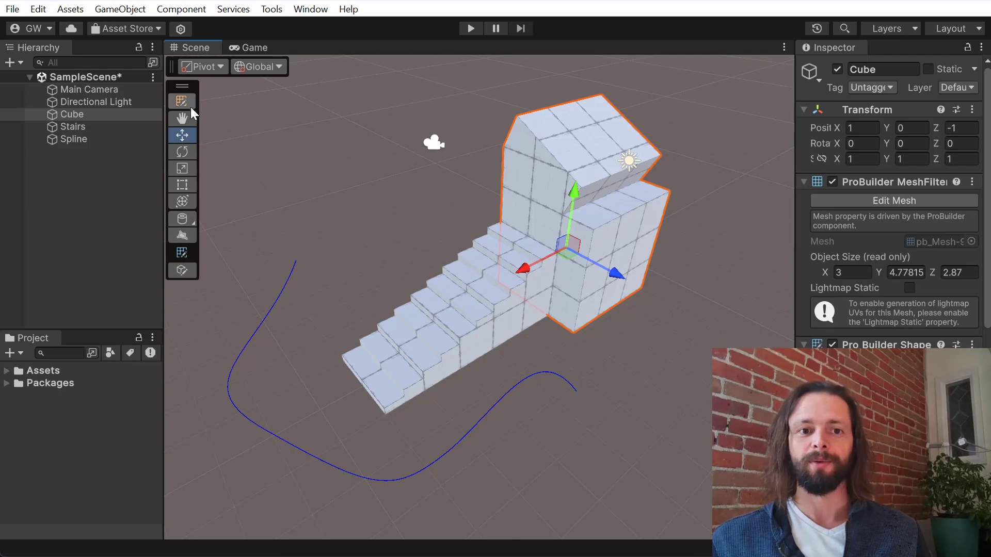
# Draw a five-point PolyShape outline left of the stairs and extrude it 3 units tall
pyautogui.click(183, 236)
pyautogui.click(359, 209)
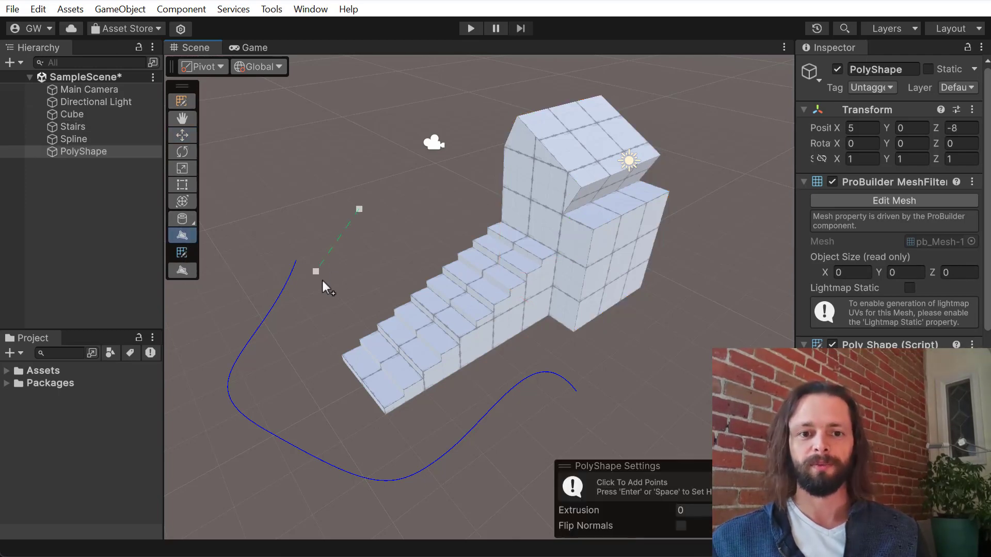
pyautogui.click(329, 287)
pyautogui.click(376, 289)
pyautogui.click(391, 259)
pyautogui.click(424, 230)
pyautogui.click(359, 209)
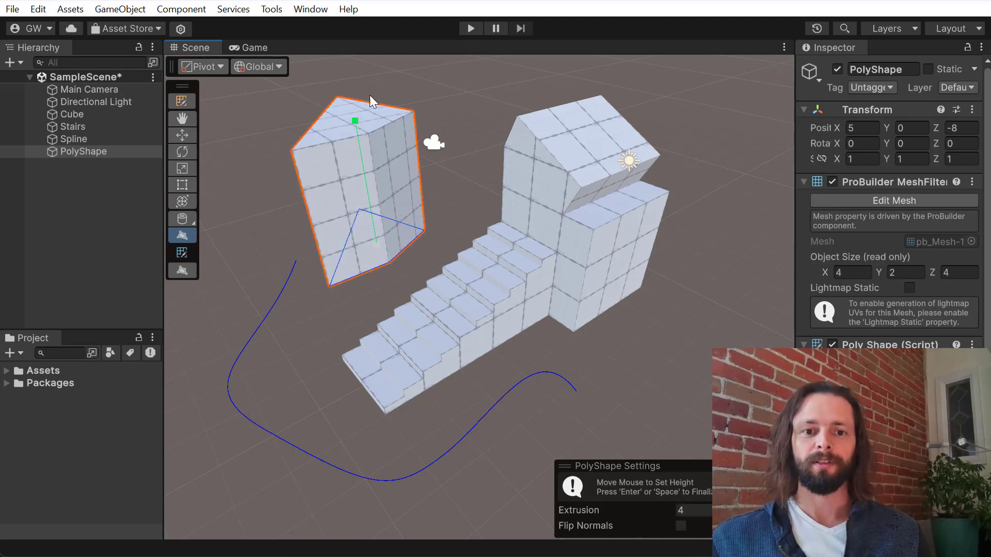
pyautogui.click(469, 208)
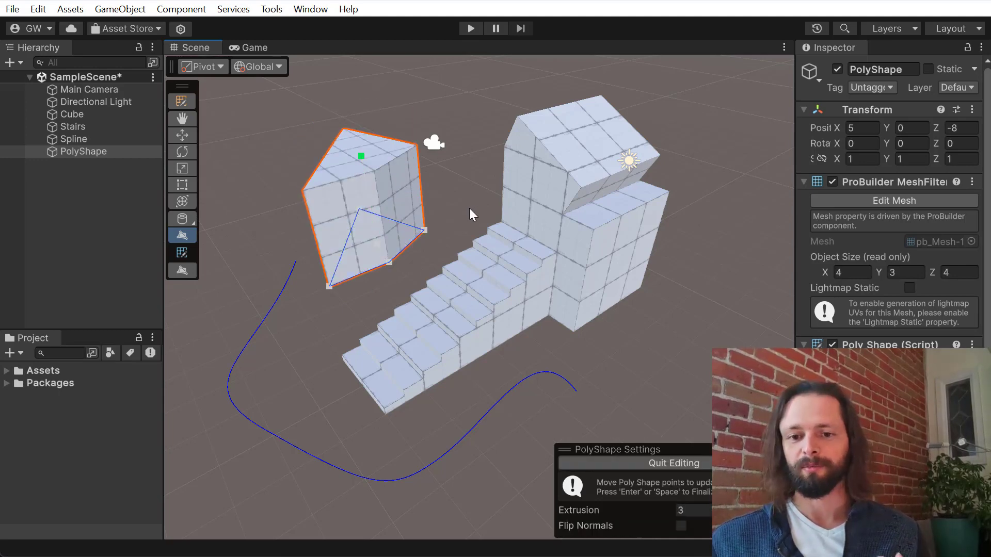
pyautogui.click(180, 219)
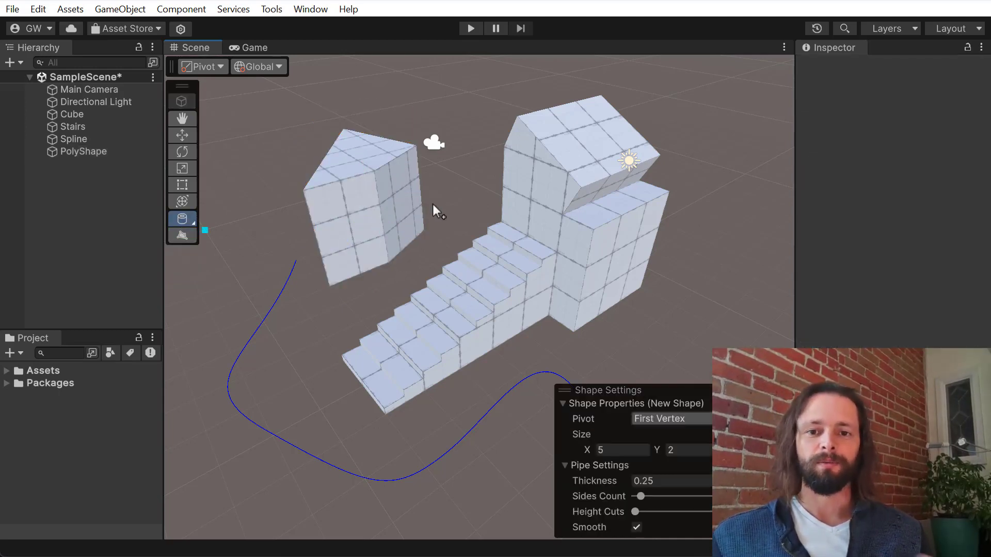
# Choose Prism as the new shape type and clear the NullReferenceException from the Console
pyautogui.click(185, 219)
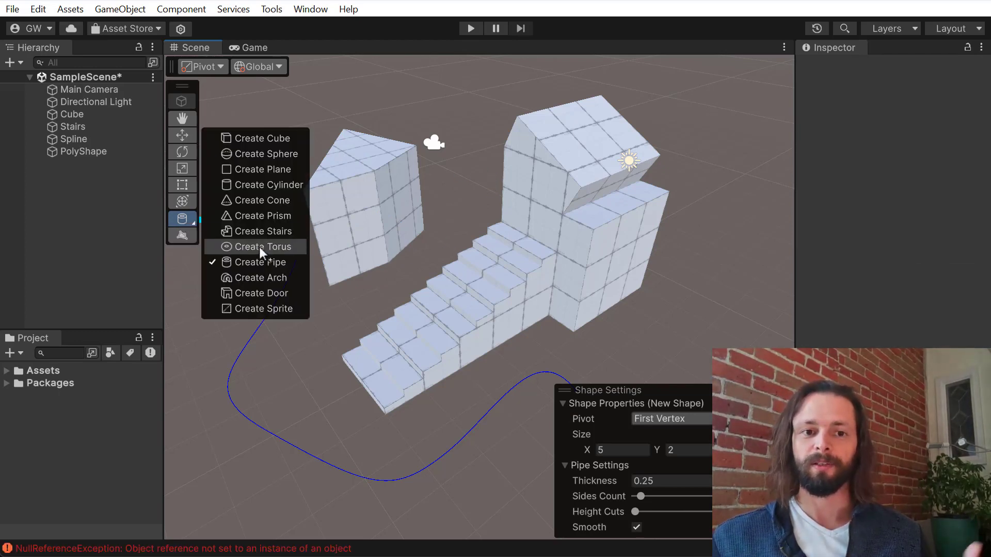
pyautogui.click(266, 215)
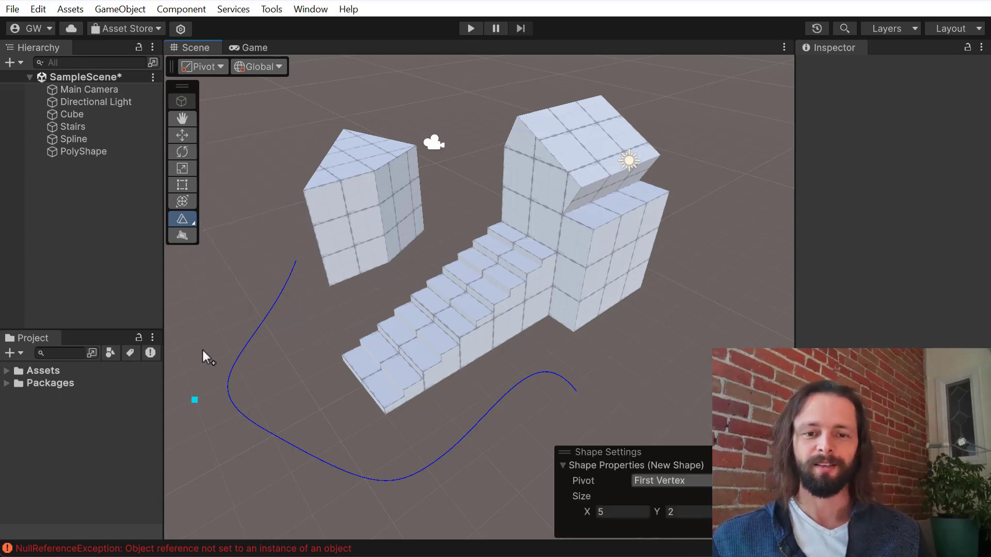
pyautogui.click(318, 548)
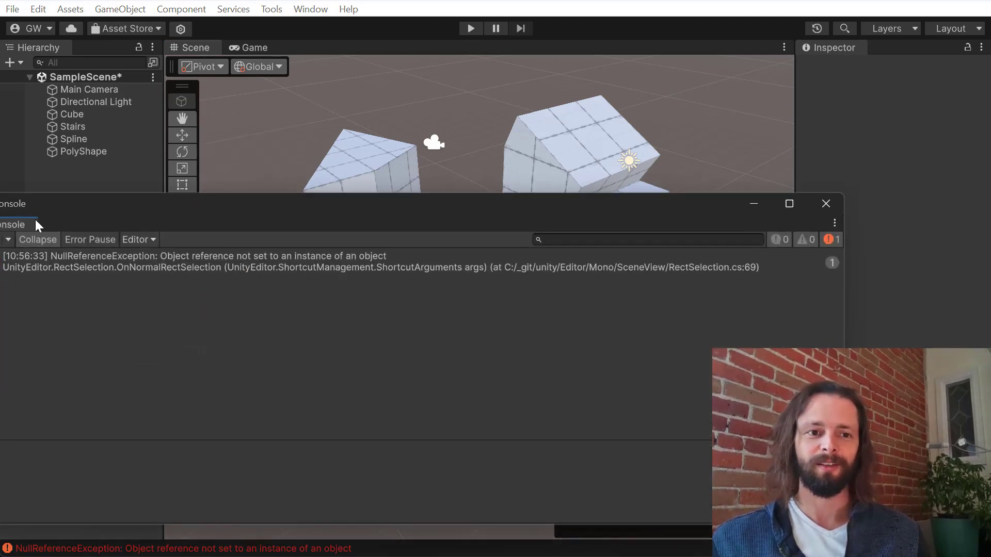
pyautogui.click(5, 240)
pyautogui.click(826, 204)
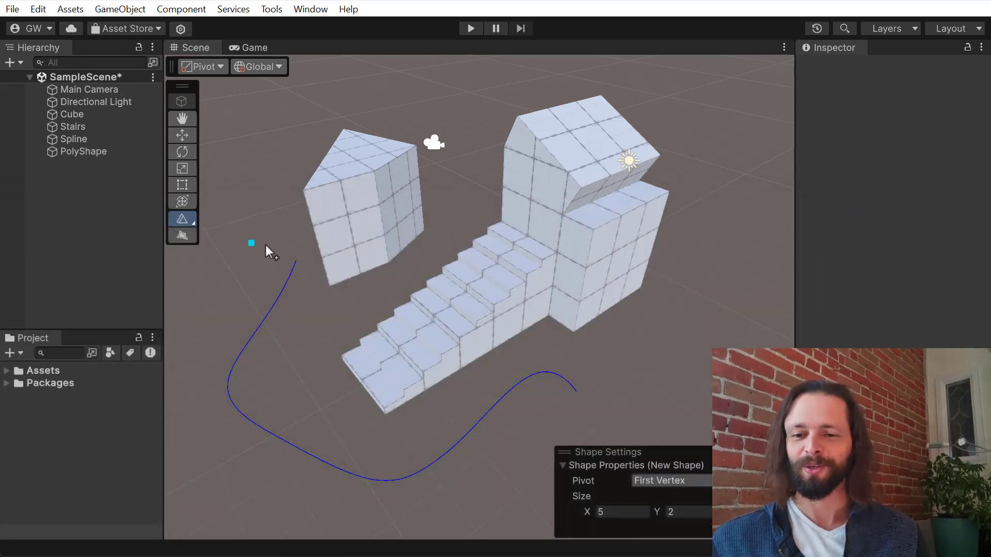
# Reopen the shape type list keeping Prism, then return to the Move tool
pyautogui.click(181, 133)
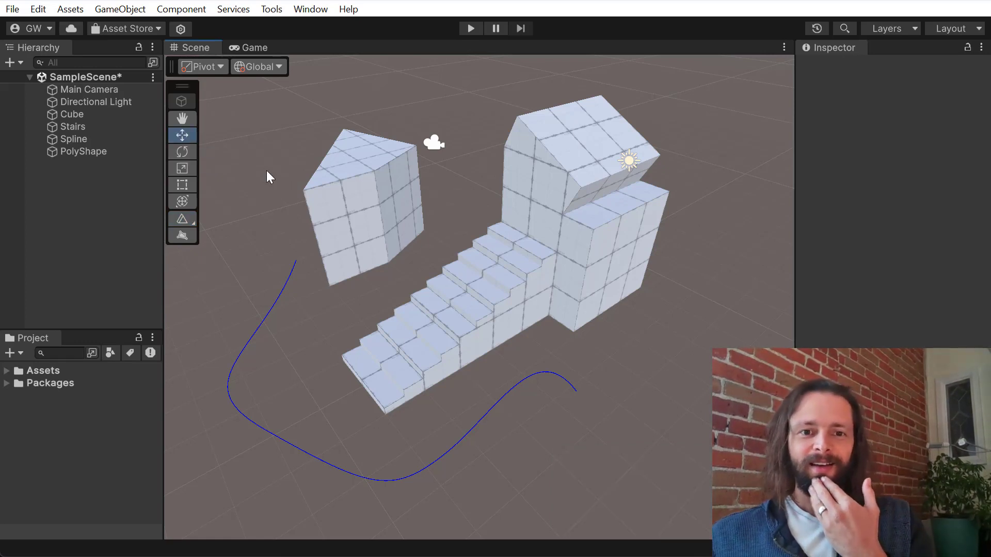
pyautogui.click(190, 223)
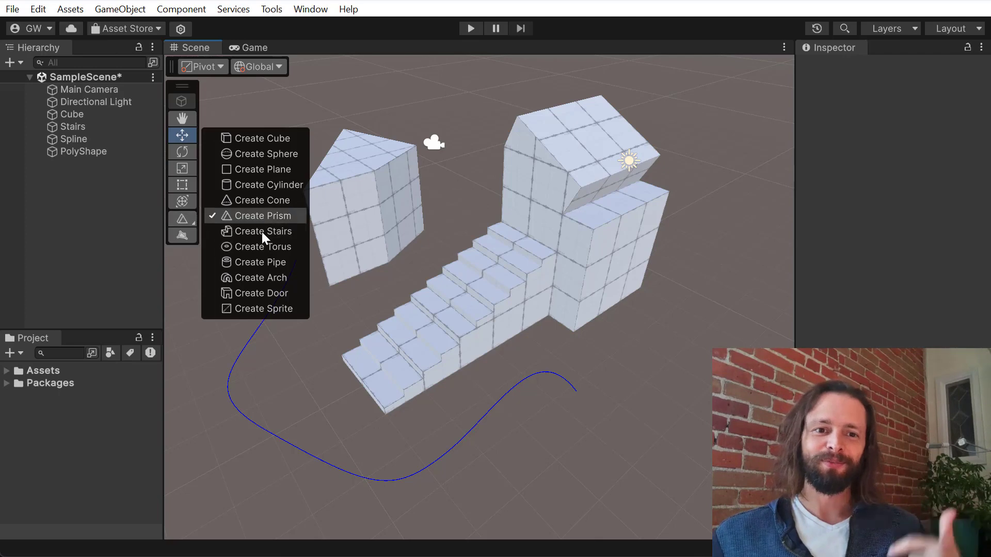
pyautogui.click(355, 128)
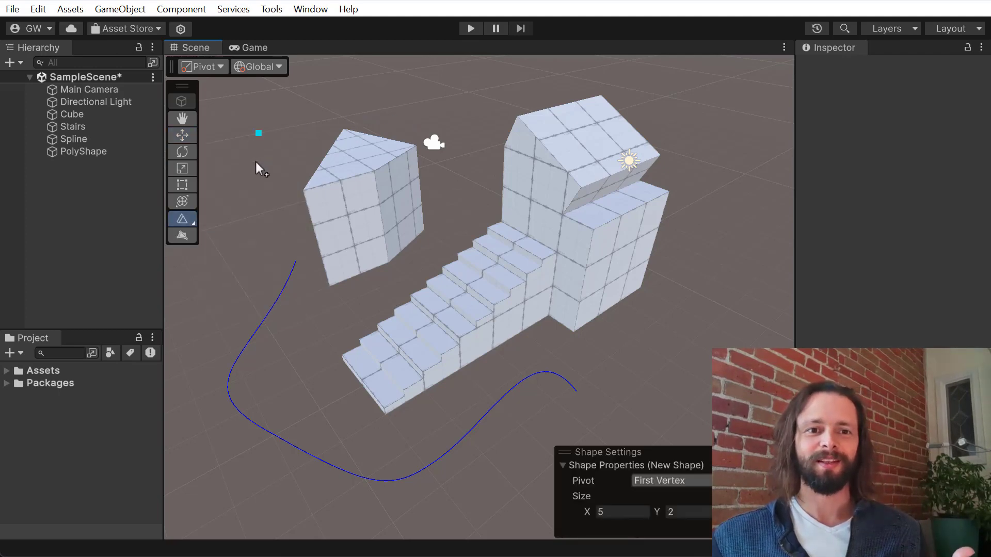
pyautogui.click(181, 135)
# Select the Stairs, enter ProBuilder element editing, and marquee-select the upper steps' edges
pyautogui.click(488, 292)
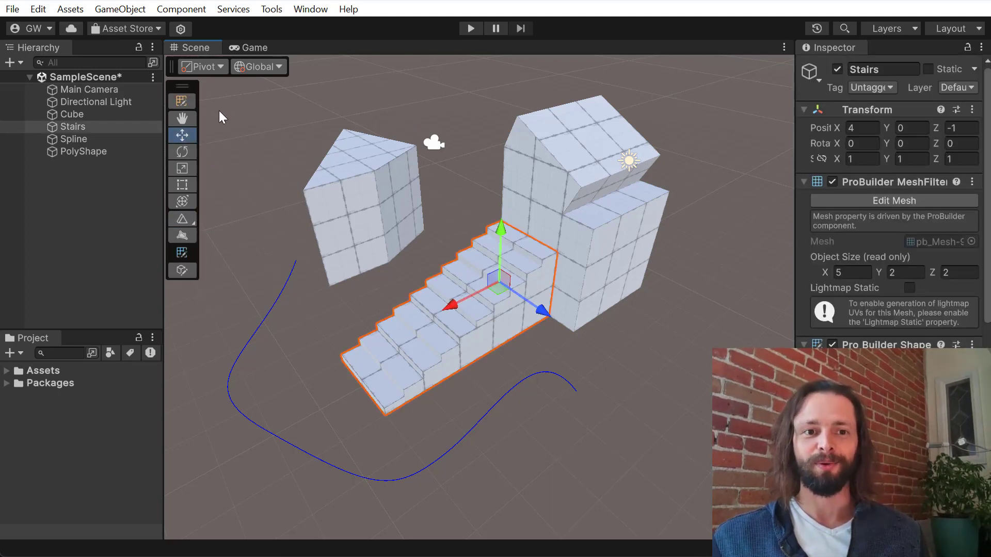
pyautogui.click(466, 213)
pyautogui.click(485, 286)
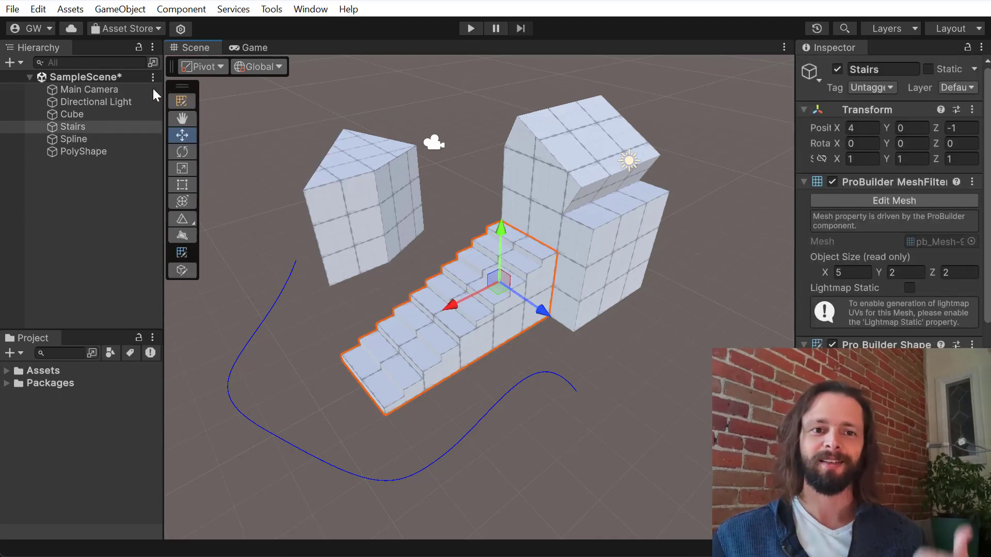
pyautogui.click(180, 101)
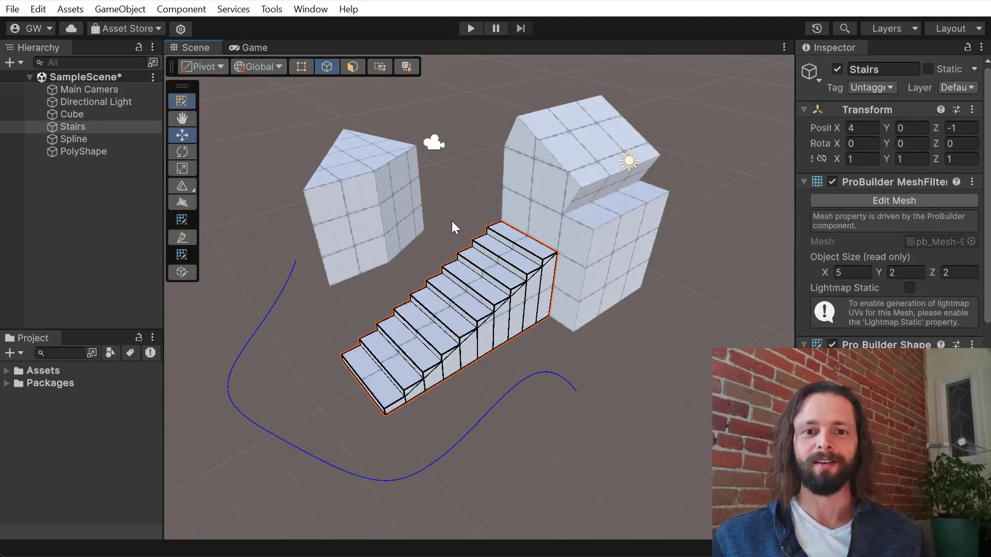
pyautogui.moveTo(287, 111); pyautogui.dragTo(592, 308)
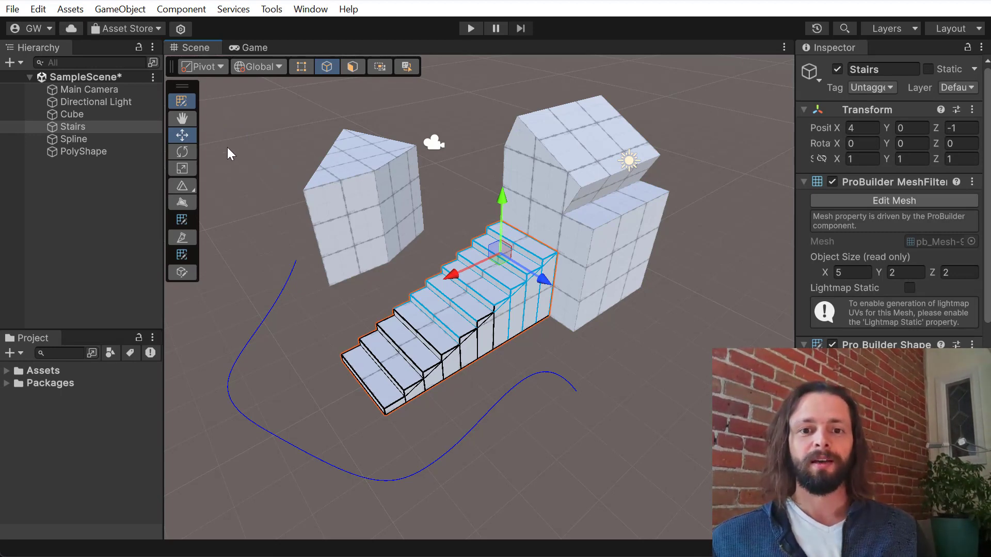
# Browse the Edges context menu, then a stair face's menu, and exit element editing
pyautogui.rightClick(287, 130)
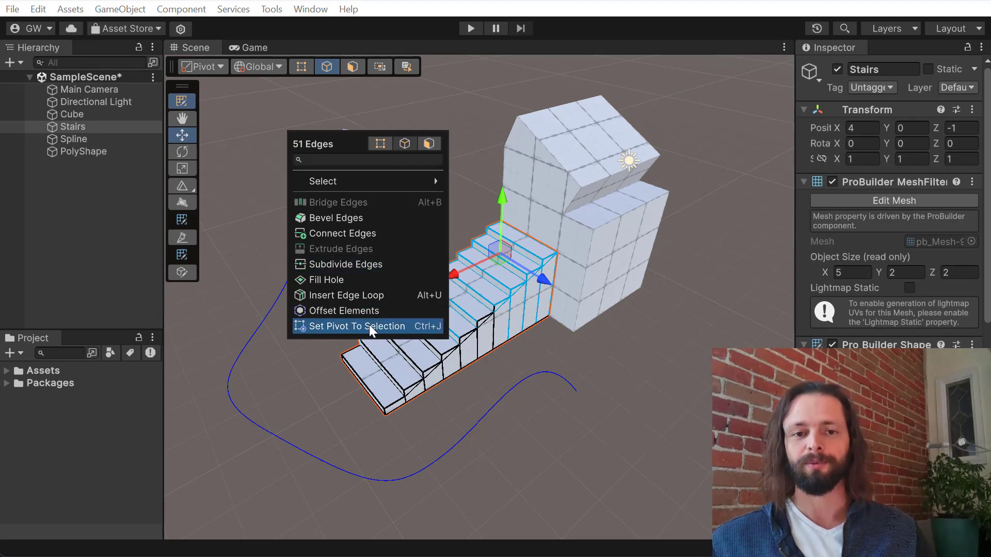
pyautogui.click(406, 144)
pyautogui.rightClick(386, 145)
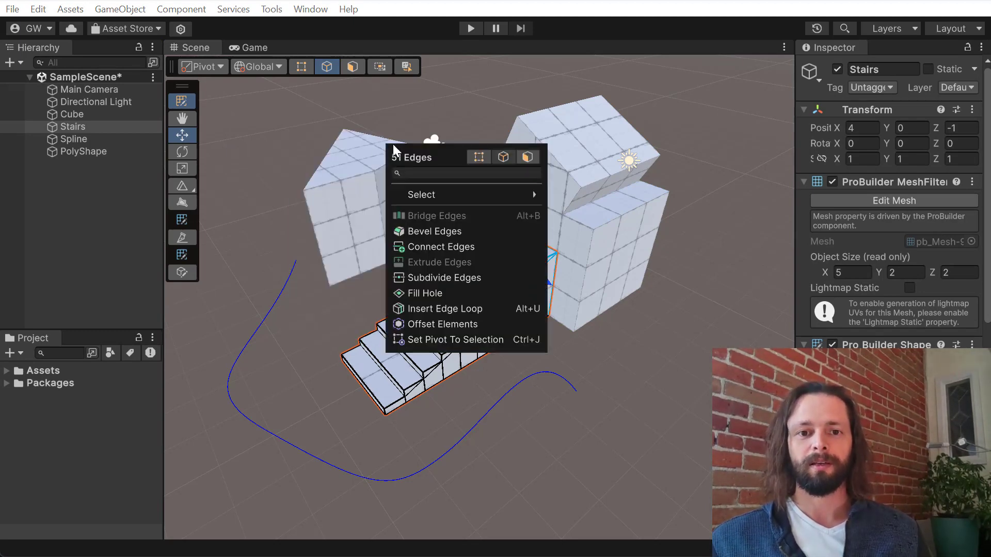
pyautogui.click(519, 162)
pyautogui.click(475, 277)
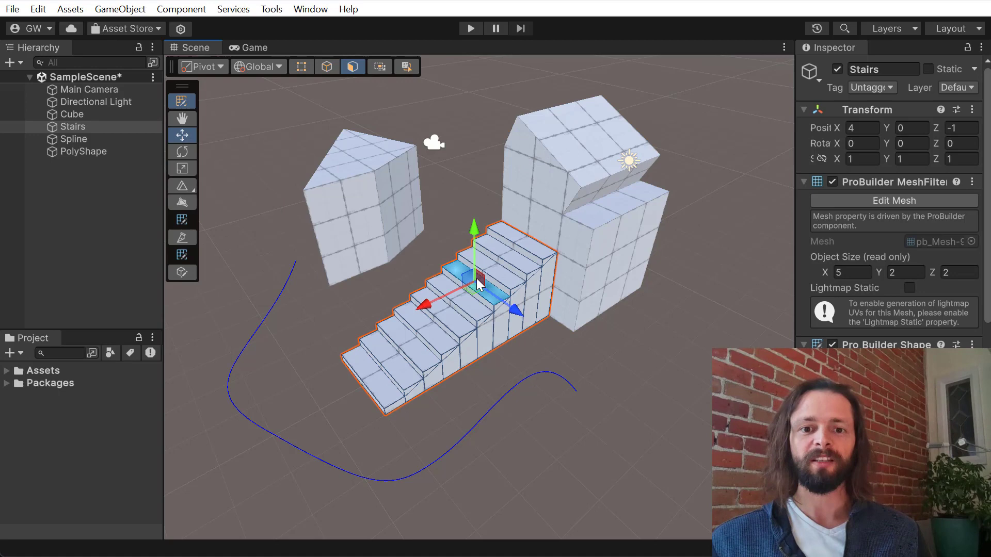
pyautogui.rightClick(323, 166)
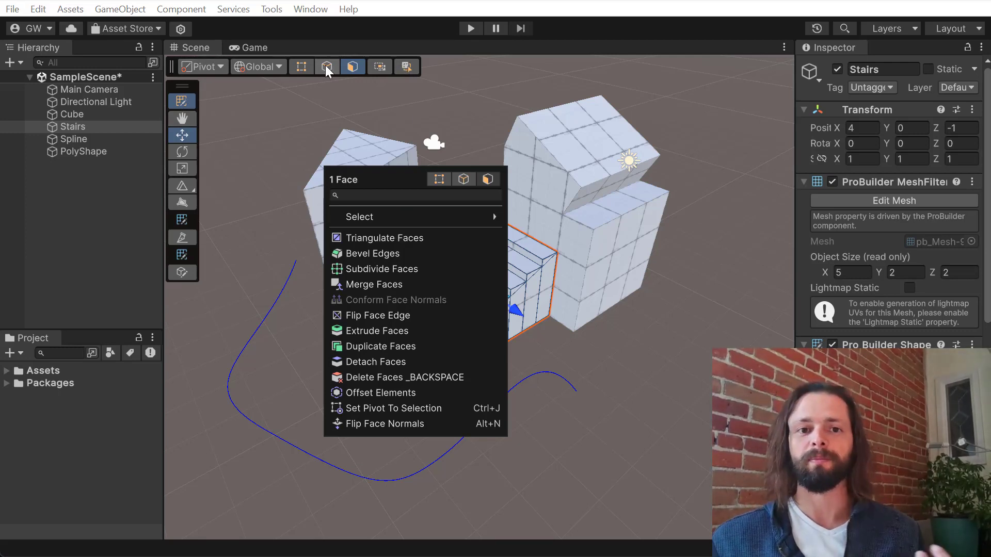
pyautogui.click(185, 103)
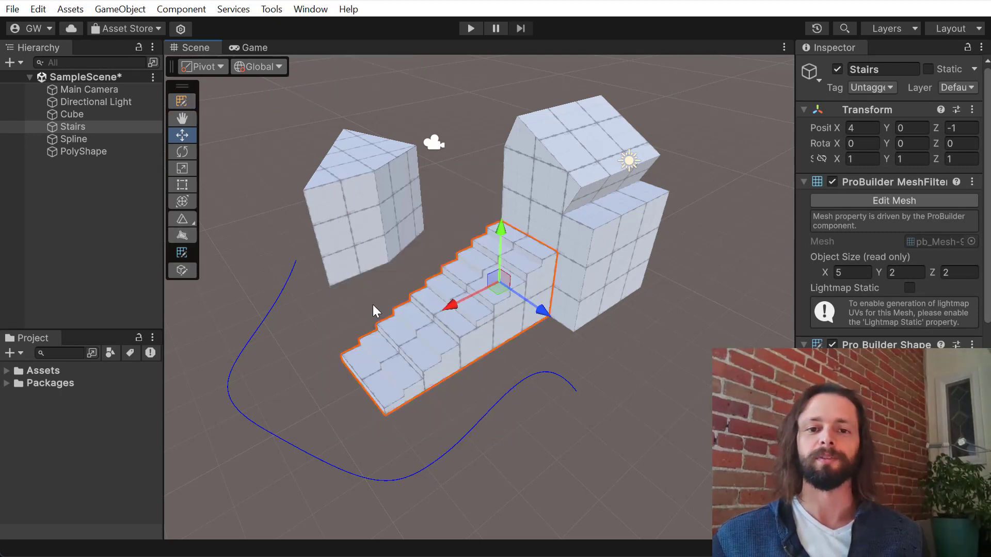
# View the Stairs context menu, then clear the selection so the Inspector is empty
pyautogui.rightClick(255, 160)
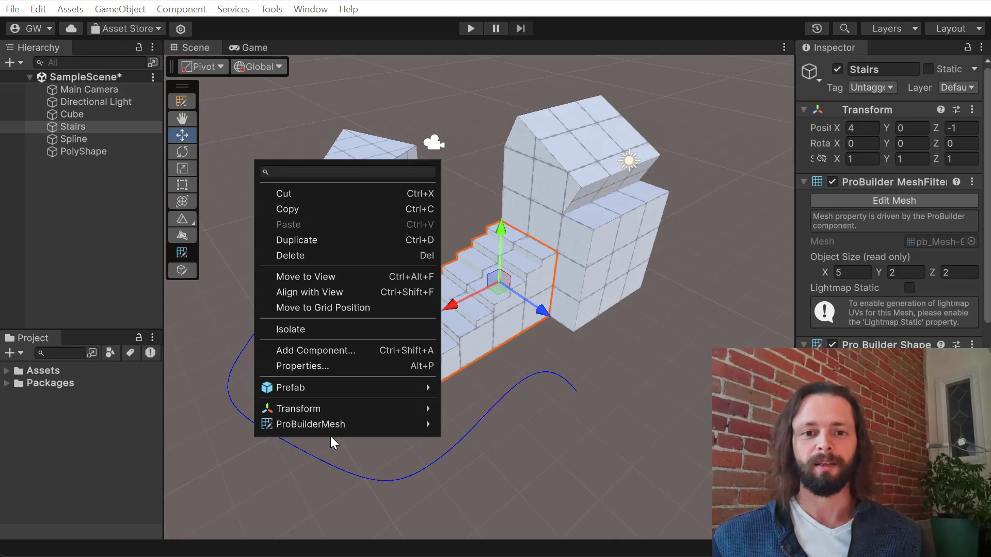
pyautogui.click(480, 105)
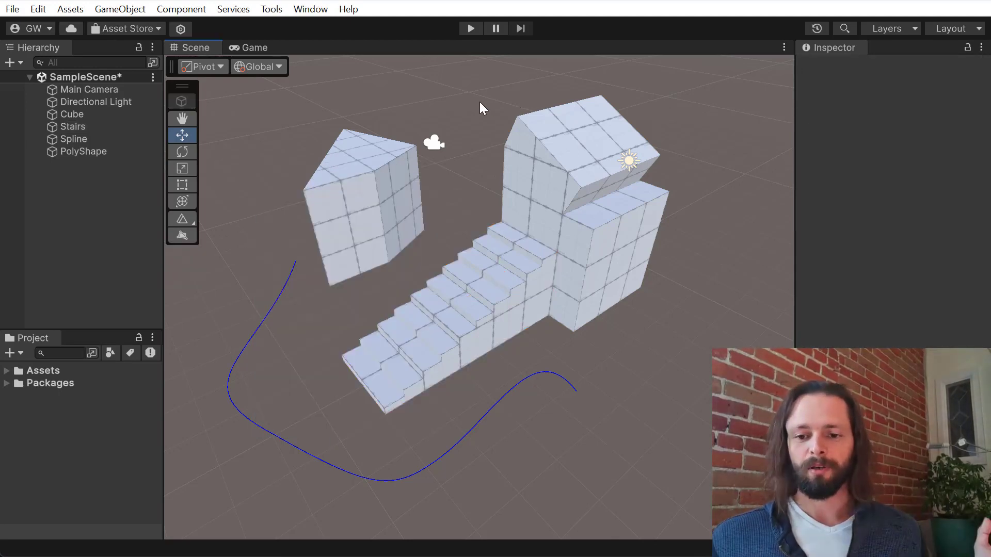